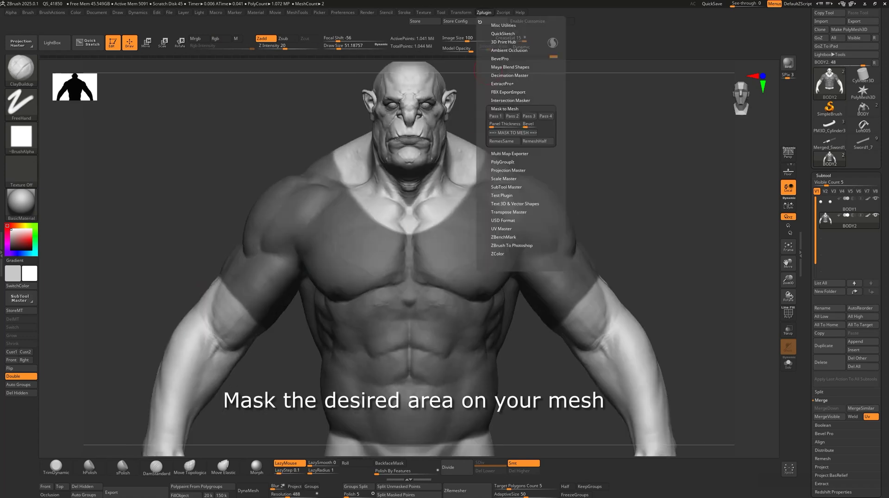
# Extract the masked torso into a new BODY3 shirt subtool with Mask To Mesh.
pyautogui.click(512, 133)
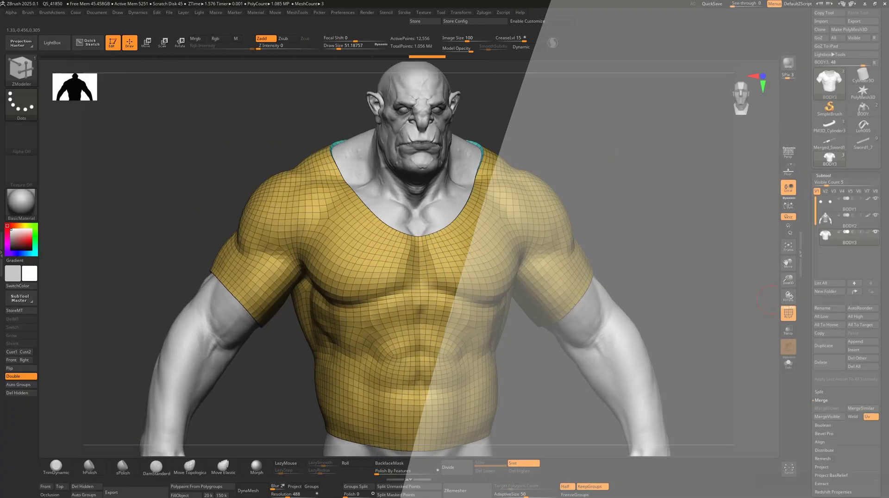
# Solo the shirt and regroup its sleeve band with Ctrl+W, then turn off PolyF and Solo.
pyautogui.hotkey('shift', 'alt', 's')
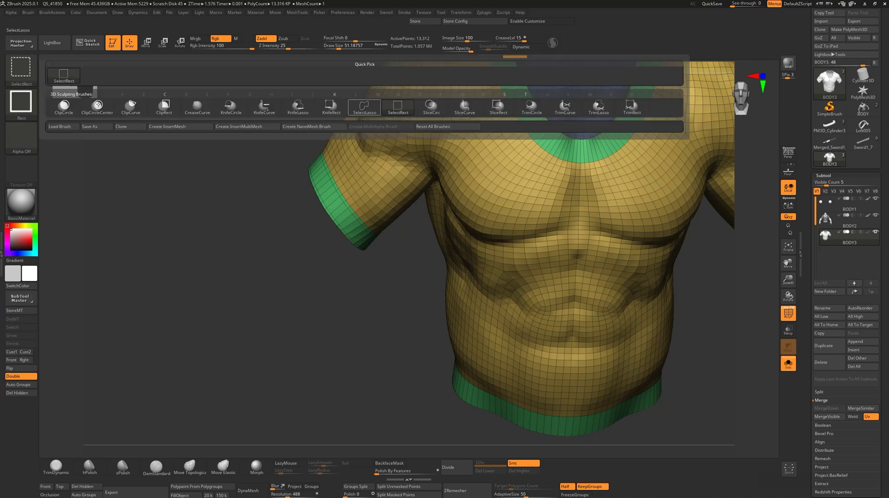
pyautogui.keyDown('ctrl'); pyautogui.keyDown('shift'); pyautogui.click(342, 229); pyautogui.keyUp('shift'); pyautogui.keyUp('ctrl')
pyautogui.hotkey('ctrl', 'w')
pyautogui.keyDown('ctrl'); pyautogui.keyDown('shift'); pyautogui.click(324, 294); pyautogui.keyUp('shift'); pyautogui.keyUp('ctrl')
pyautogui.click(788, 314)
pyautogui.click(788, 364)
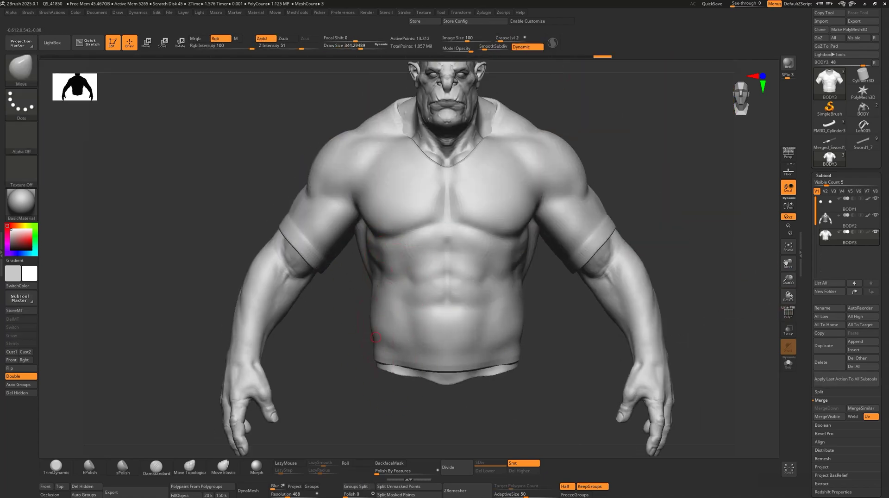
# Smooth the shirt's chest and belly into broad fabric with a carving brush, checking several angles.
pyautogui.moveTo(370, 308)
pyautogui.mouseDown()
pyautogui.moveTo(423, 224)
pyautogui.moveTo(367, 79)
pyautogui.moveTo(367, 194)
pyautogui.moveTo(506, 170)
pyautogui.moveTo(345, 189)
pyautogui.mouseUp()
pyautogui.moveTo(354, 214)
pyautogui.keyDown('alt'); pyautogui.mouseDown(button='right')
pyautogui.moveTo(367, 233)
pyautogui.moveTo(324, 303)
pyautogui.mouseUp(button='right'); pyautogui.keyUp('alt')
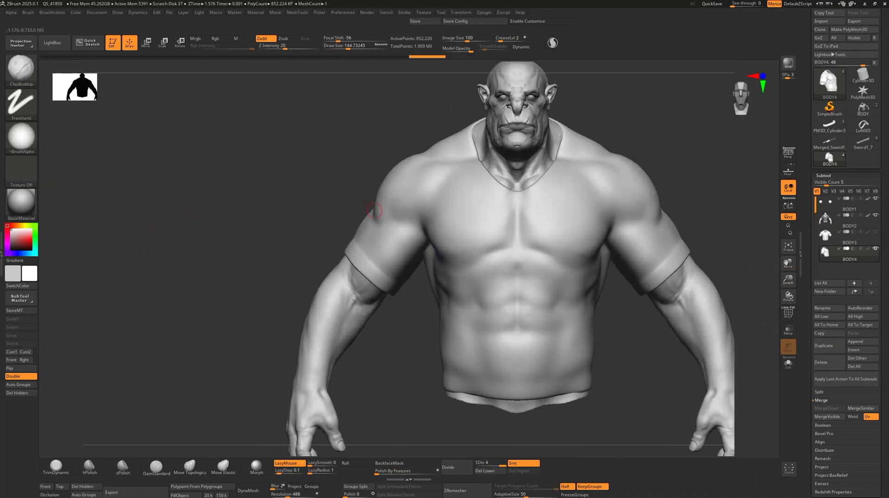
pyautogui.press('b')
pyautogui.click(595, 297)
pyautogui.moveTo(406, 258)
pyautogui.mouseDown(button='right')
pyautogui.moveTo(410, 193)
pyautogui.moveTo(526, 232)
pyautogui.mouseUp(button='right')
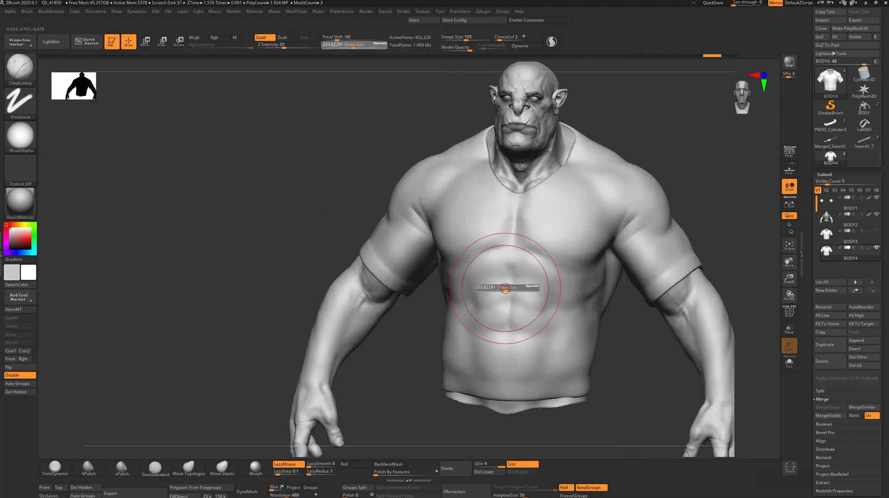
pyautogui.moveTo(507, 300)
pyautogui.mouseDown(button='right')
pyautogui.moveTo(287, 248)
pyautogui.moveTo(517, 327)
pyautogui.mouseUp(button='right')
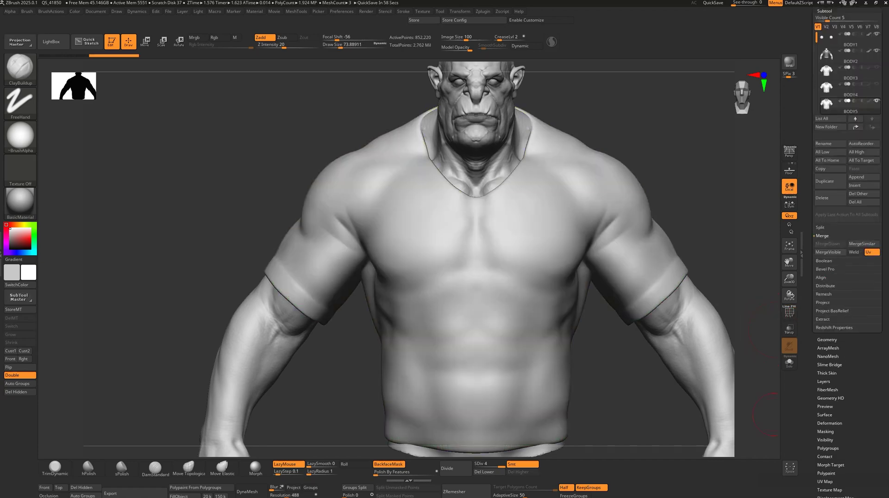
# DynaMesh the shirt, mask both shoulders, and extract them as shoulder pad meshes shown solo.
pyautogui.press('Return')
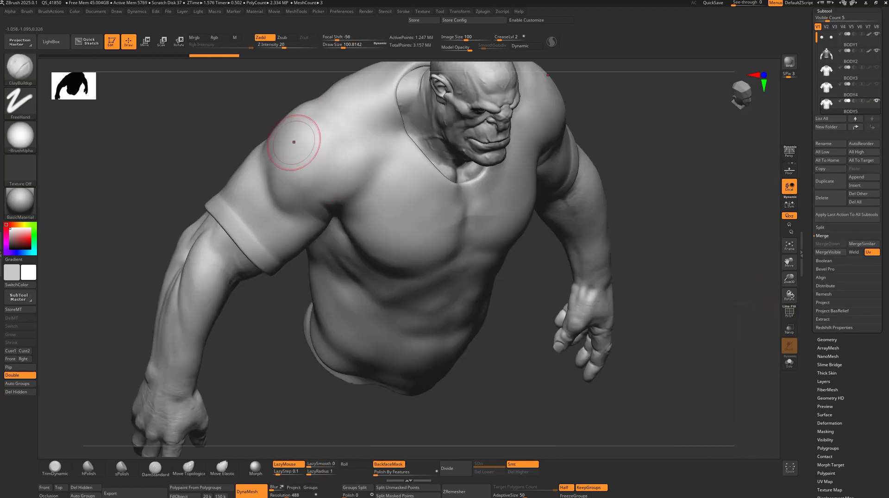
pyautogui.keyDown('ctrl'); pyautogui.moveTo(363, 133); pyautogui.dragTo(363, 179); pyautogui.keyUp('ctrl')
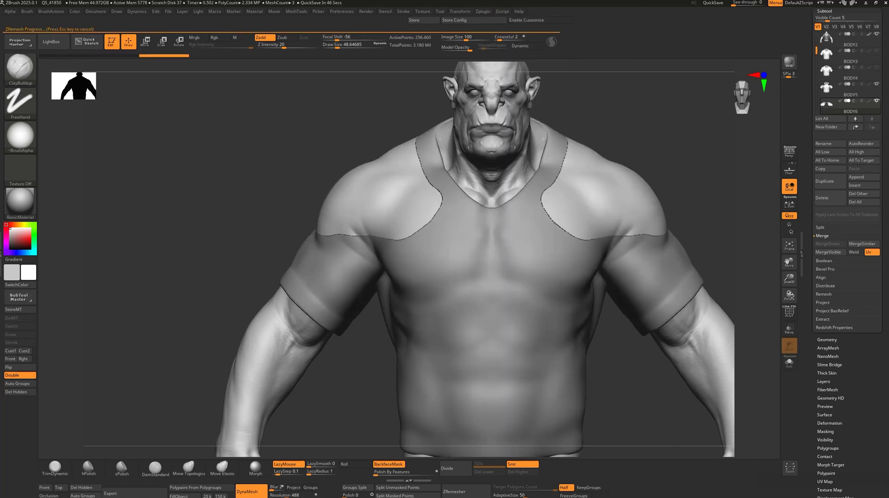
pyautogui.hotkey('shift', 'f')
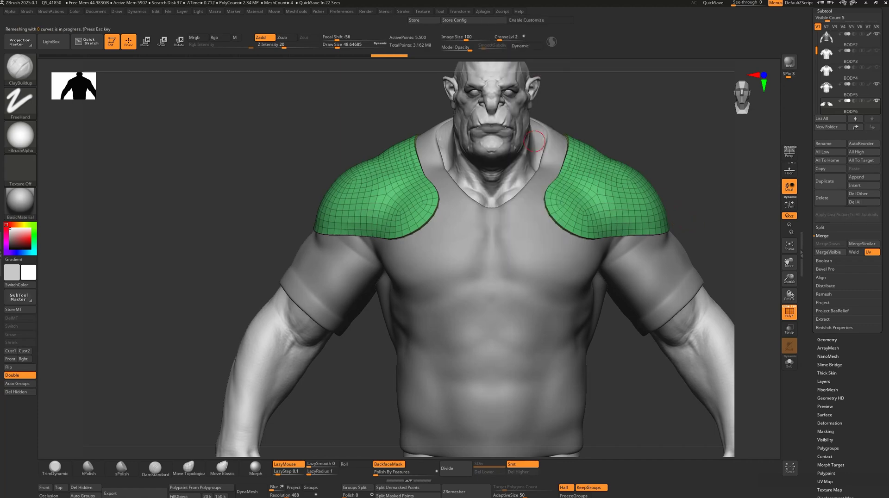
pyautogui.hotkey('shift', 'f')
pyautogui.hotkey('ctrl', 'shift', 's')
# Show the whole character from the front with polygon wireframe on the shoulder pads.
pyautogui.press('b')
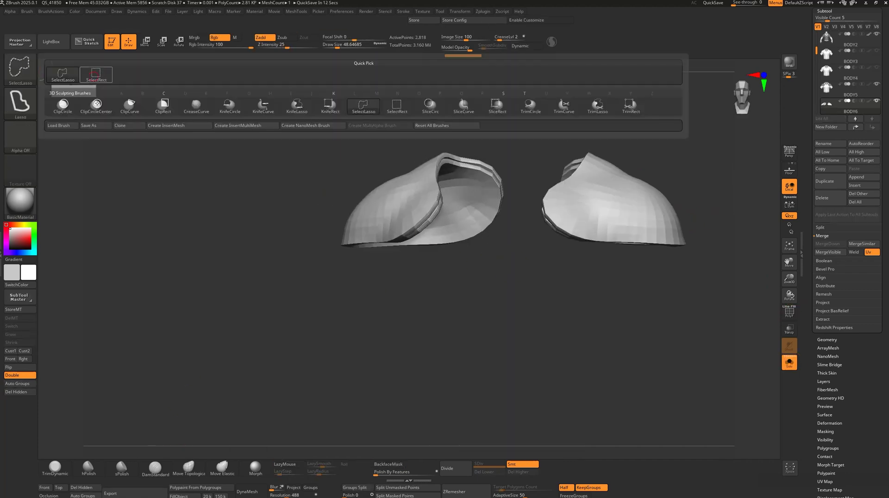
pyautogui.press('c')
pyautogui.press('b')
pyautogui.moveTo(512, 265)
pyautogui.mouseDown()
pyautogui.moveTo(674, 114)
pyautogui.moveTo(366, 222)
pyautogui.mouseUp()
pyautogui.hotkey('ctrl', 'shift', 's')
pyautogui.hotkey('shift', 'f')
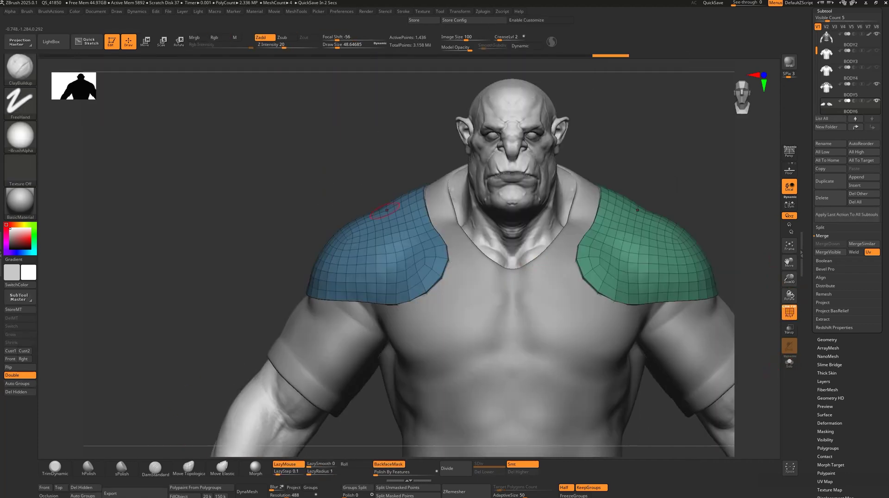
# Scale up the blue shoulder pad with the Transpose gizmo and remesh the second pad.
pyautogui.press('b')
pyautogui.press('m')
pyautogui.press('v')
pyautogui.press('e')
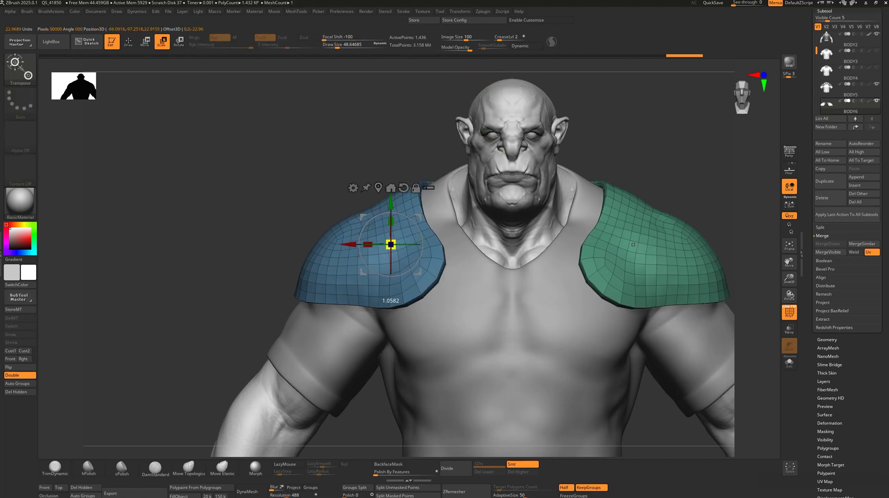
pyautogui.scroll(2, 596, 226)
pyautogui.keyDown('alt'); pyautogui.moveTo(419, 259); pyautogui.dragTo(375, 172, button='right'); pyautogui.keyUp('alt')
pyautogui.moveTo(321, 178)
pyautogui.mouseDown(button='right')
pyautogui.moveTo(198, 201)
pyautogui.moveTo(463, 139)
pyautogui.mouseUp(button='right')
pyautogui.click(509, 139)
pyautogui.moveTo(417, 278); pyautogui.dragTo(324, 255, button='right')
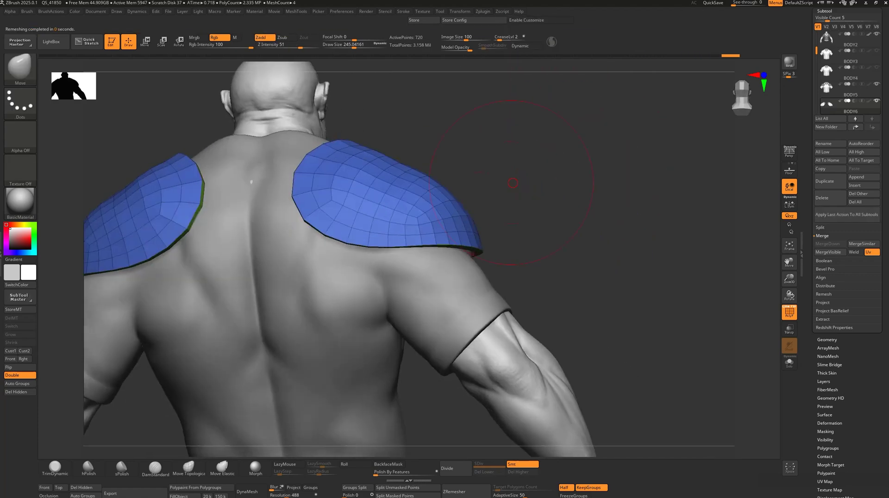
# Insert an edge loop with ZModeler, extrude a raised rim around the pad border, and lift the pads.
pyautogui.press('b')
pyautogui.press('z')
pyautogui.press('m')
pyautogui.moveTo(278, 208); pyautogui.dragTo(388, 160, button='right')
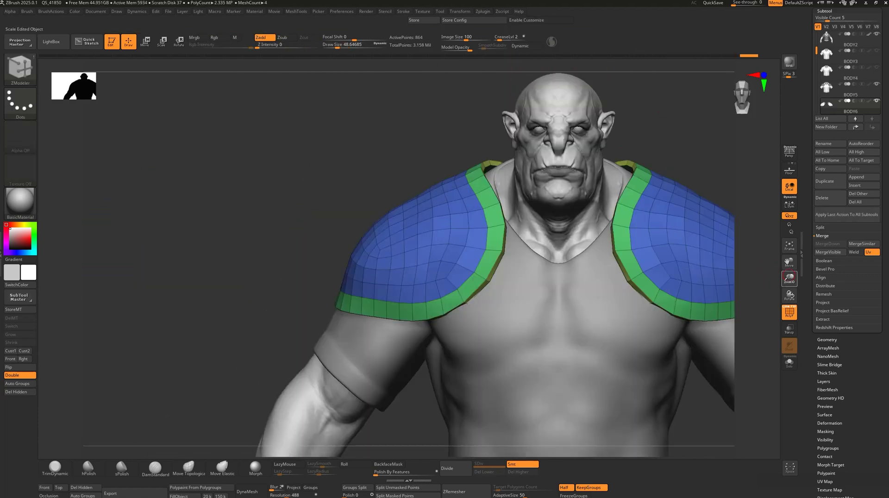
pyautogui.press('space')
pyautogui.press('space')
pyautogui.moveTo(377, 149); pyautogui.dragTo(386, 124)
pyautogui.moveTo(386, 124); pyautogui.dragTo(416, 107, button='right')
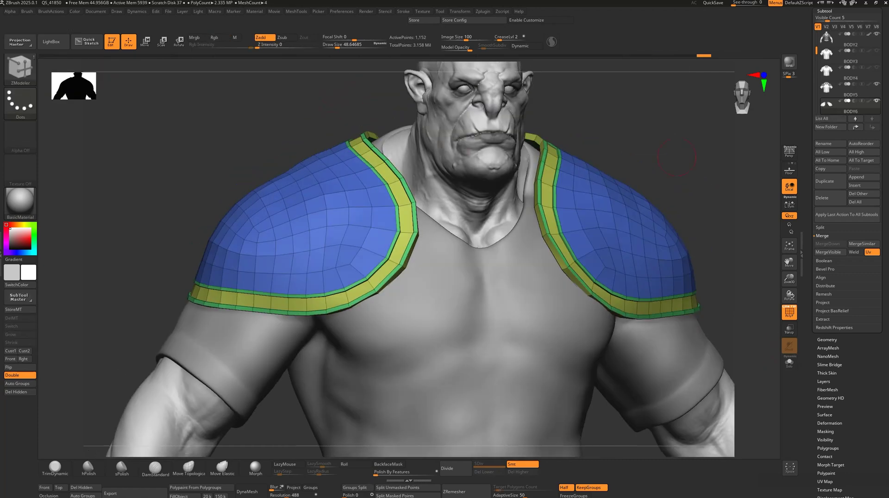
pyautogui.hotkey('shift', 'f')
pyautogui.click(788, 246)
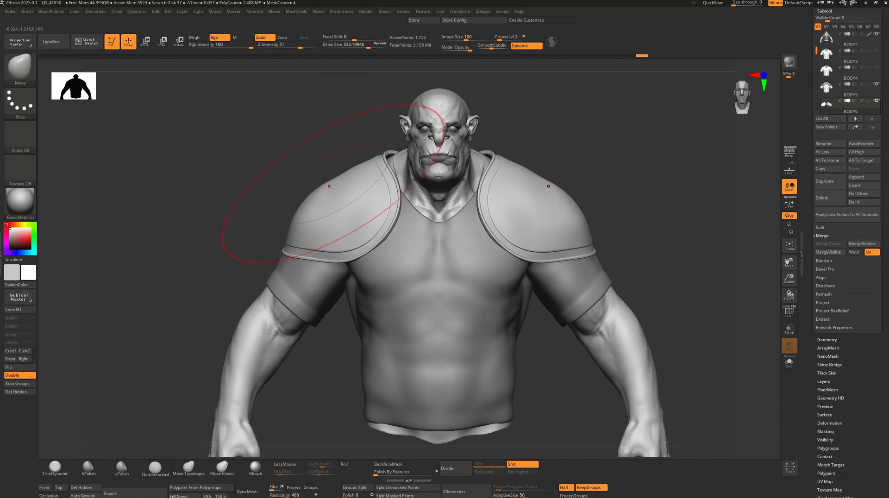
# Select the t-shirt, solo it, and mask panel areas on the chest.
pyautogui.moveTo(509, 231)
pyautogui.mouseDown(button='right')
pyautogui.moveTo(416, 231)
pyautogui.moveTo(510, 232)
pyautogui.mouseUp(button='right')
pyautogui.keyDown('alt'); pyautogui.click(463, 277); pyautogui.keyUp('alt')
pyautogui.click(788, 362)
pyautogui.click(788, 362)
pyautogui.press('ctrl')
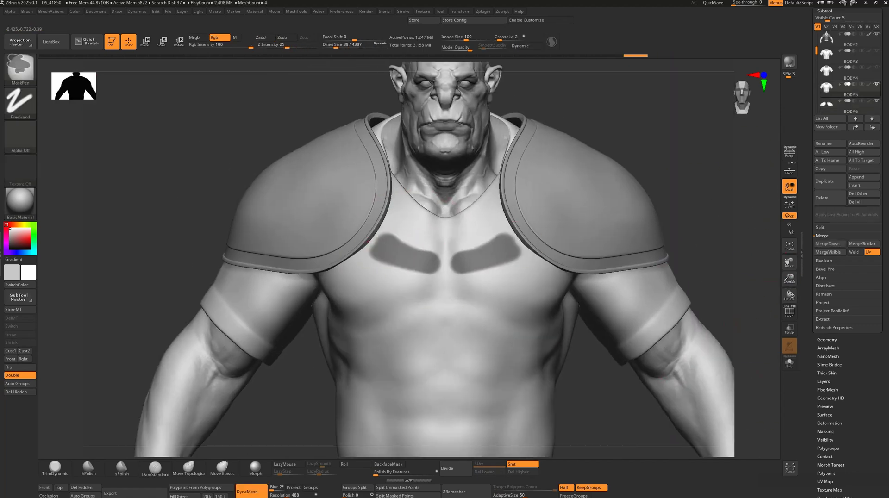
pyautogui.click(789, 362)
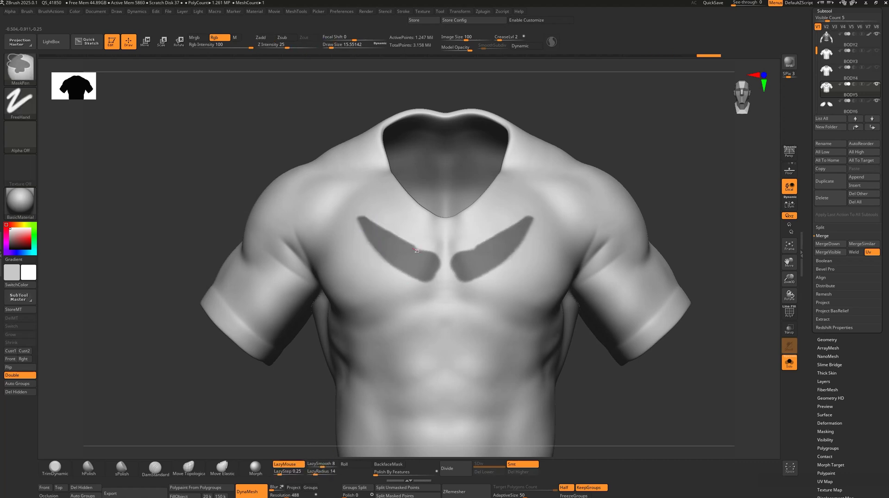
# Convert the chest mask into panel meshes, place a duplicated panel, and return to the t-shirt.
pyautogui.click(789, 362)
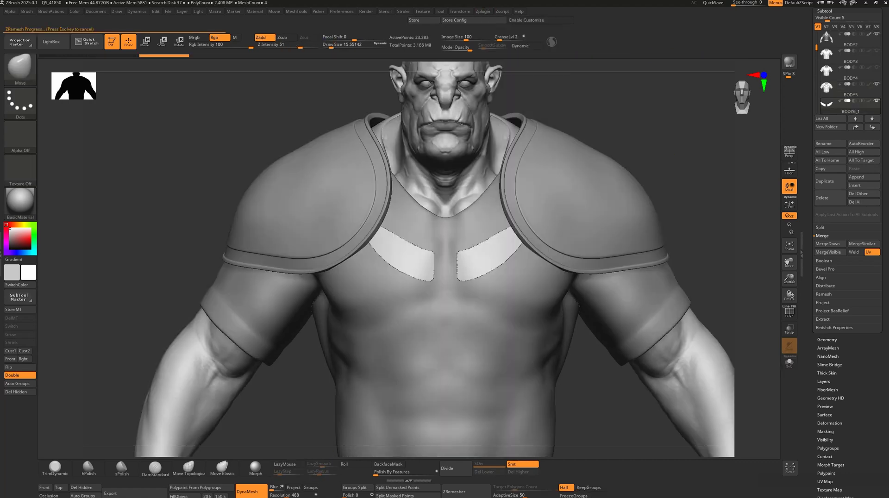
pyautogui.click(788, 313)
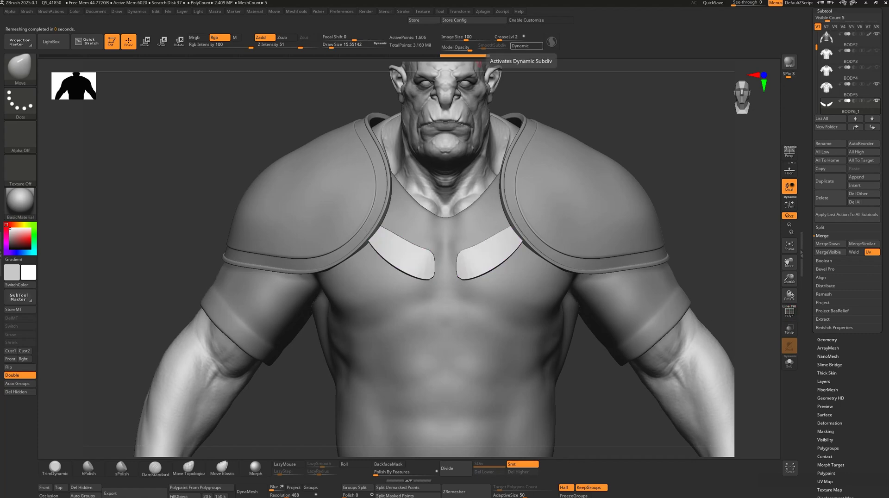
pyautogui.moveTo(434, 253); pyautogui.dragTo(400, 236, button='right')
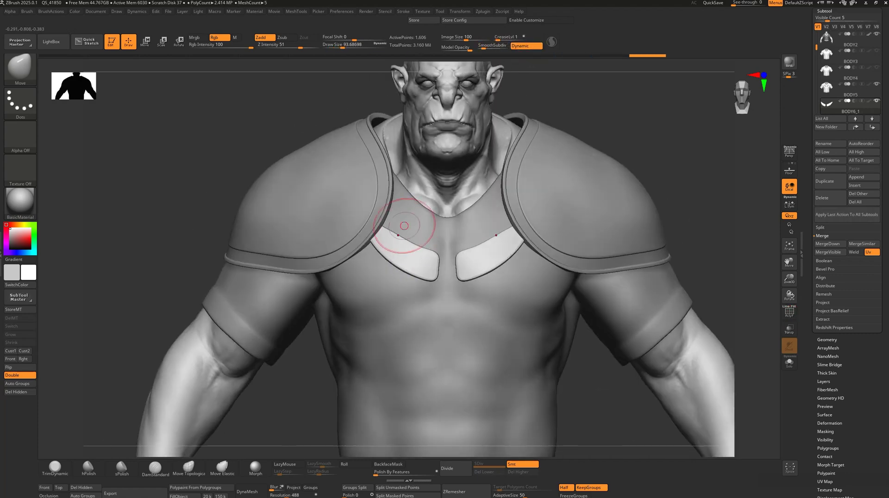
pyautogui.click(427, 296)
pyautogui.moveTo(510, 324)
pyautogui.mouseDown(button='right')
pyautogui.moveTo(602, 324)
pyautogui.moveTo(509, 324)
pyautogui.mouseUp(button='right')
pyautogui.keyDown('ctrl'); pyautogui.moveTo(463, 281); pyautogui.dragTo(490, 262); pyautogui.keyUp('ctrl')
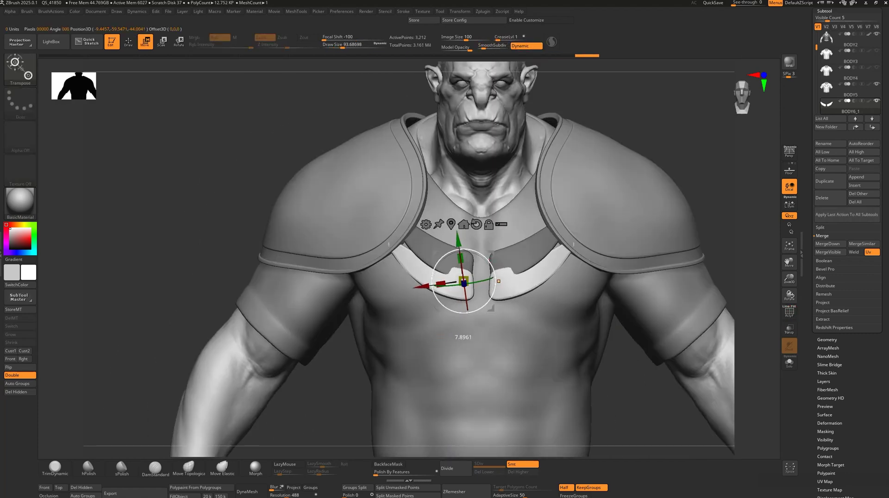
pyautogui.press('q')
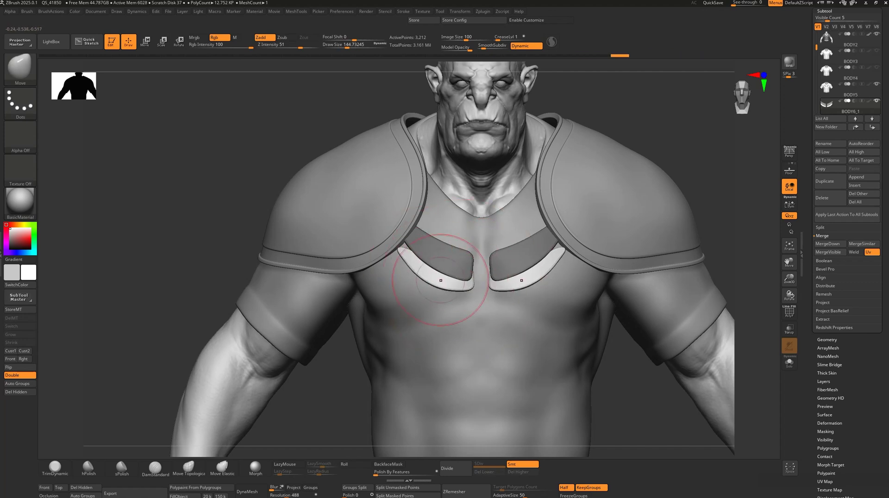
pyautogui.keyDown('ctrl'); pyautogui.moveTo(614, 375); pyautogui.dragTo(602, 389); pyautogui.keyUp('ctrl')
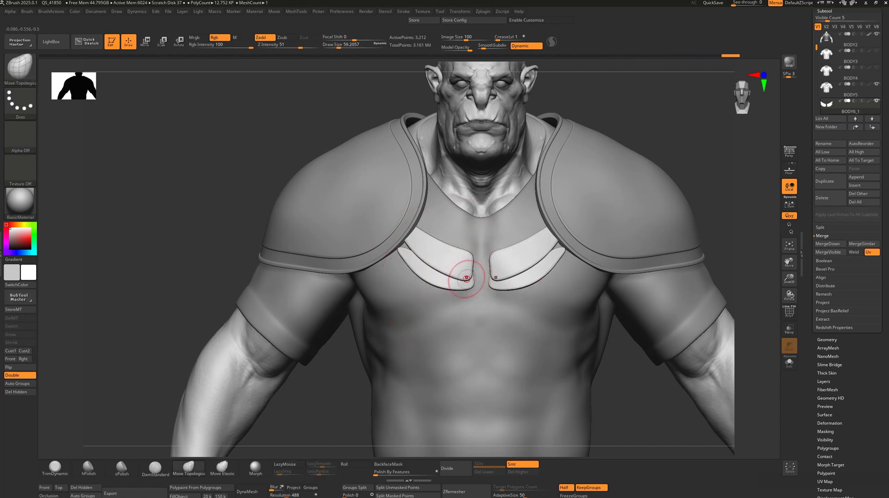
pyautogui.keyDown('alt'); pyautogui.click(602, 324); pyautogui.keyUp('alt')
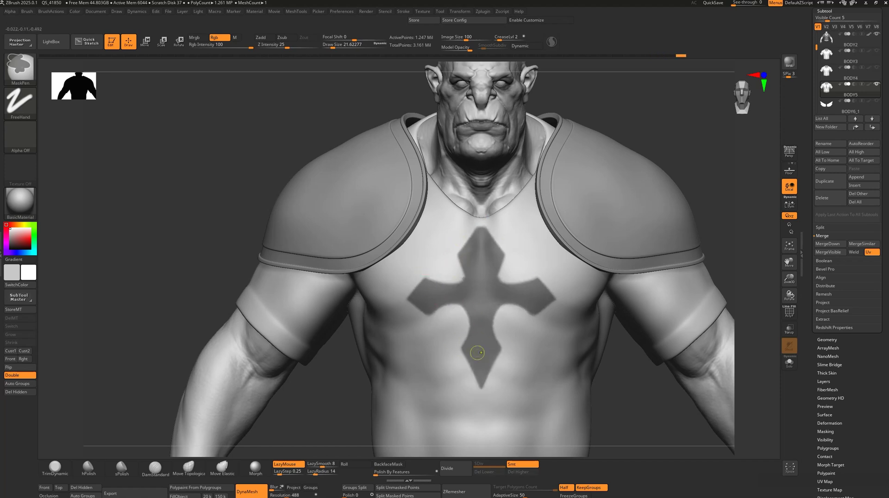
# Extract the cross mask into an emblem mesh, add GroupsLoops edges, and adjust crease and polish.
pyautogui.hotkey('ctrl', 'shift', 'x')
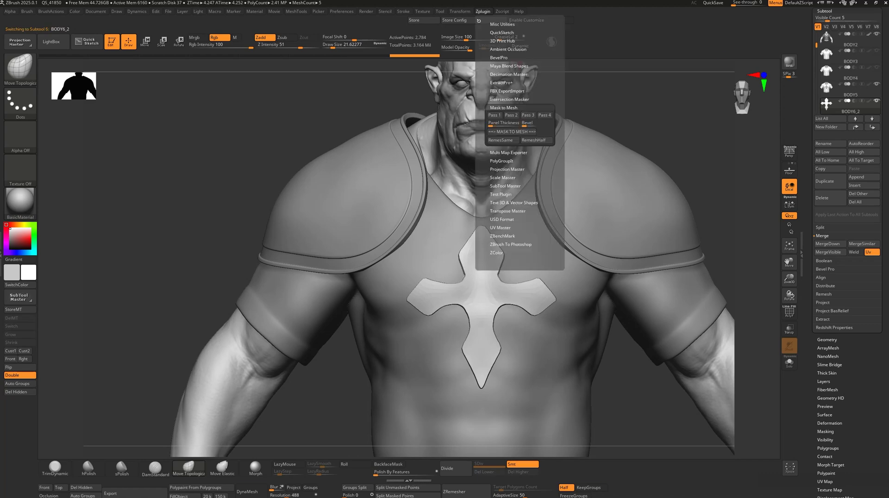
pyautogui.hotkey('shift', 'f')
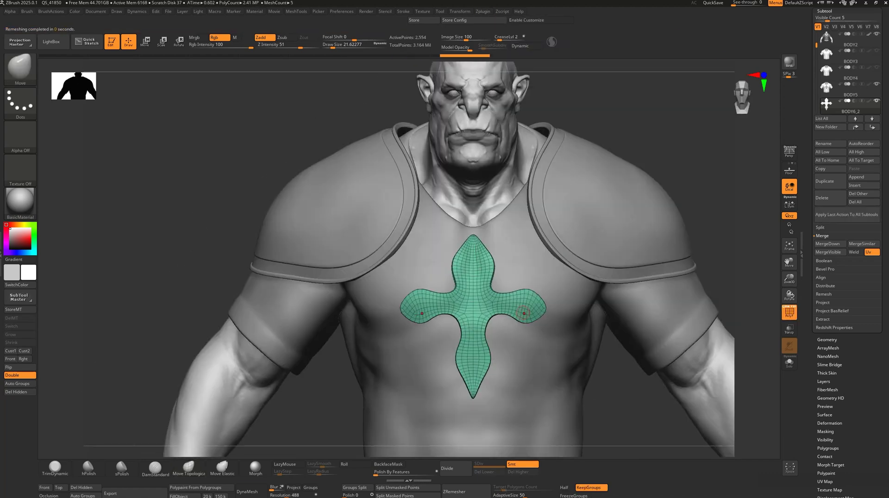
pyautogui.press('space')
pyautogui.click(386, 260)
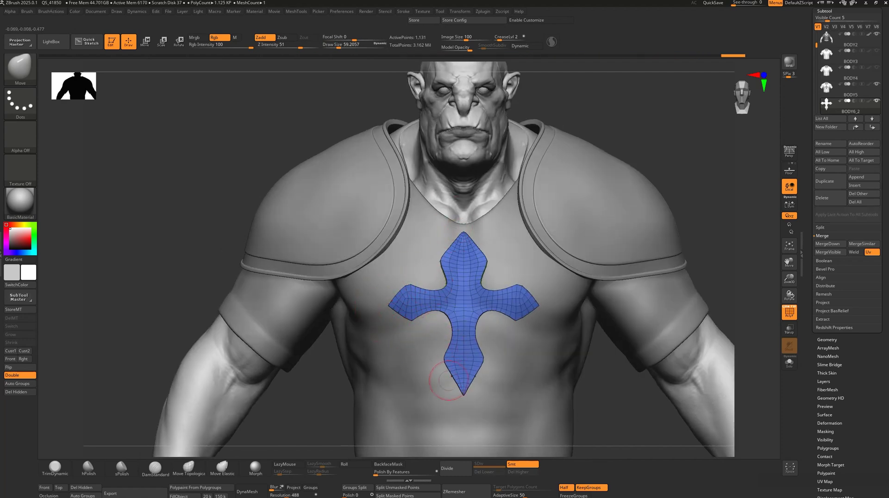
pyautogui.hotkey('shift', 'f')
pyautogui.click(549, 113)
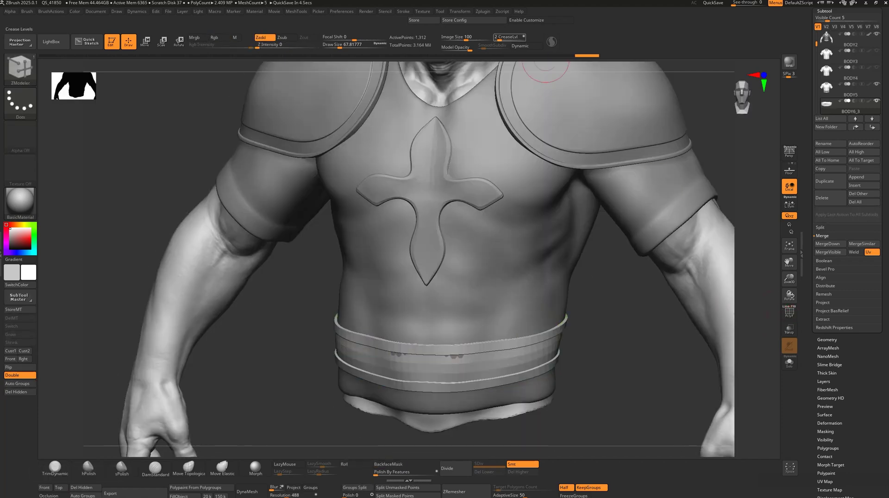
# Smooth the belt with dynamic subdivision, extract the masked sleeve into a plate, and apply Metal 01.
pyautogui.click(487, 45)
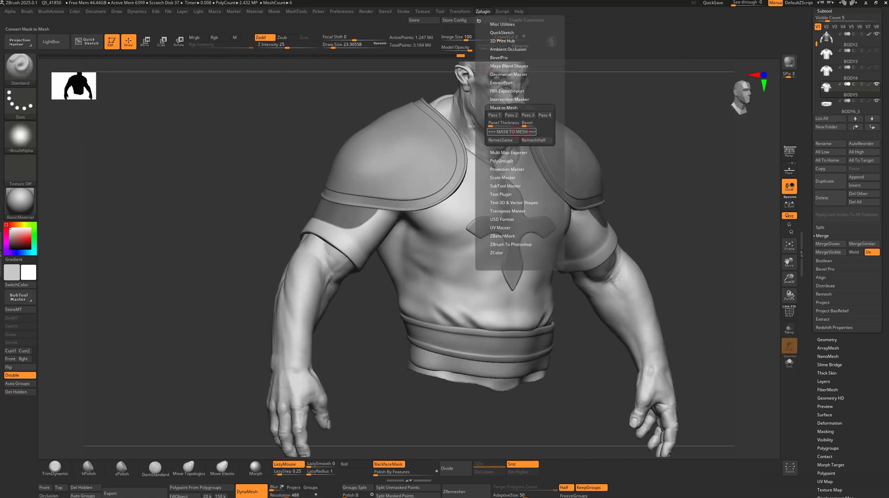
pyautogui.click(511, 131)
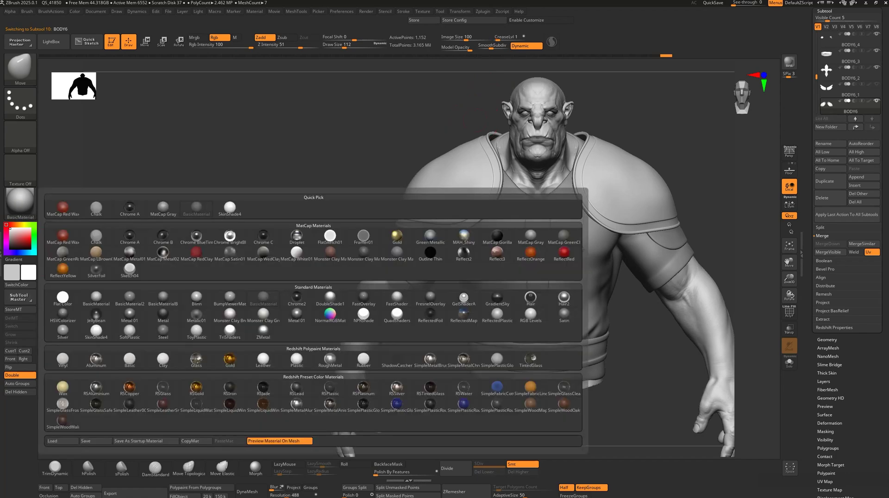
pyautogui.click(297, 315)
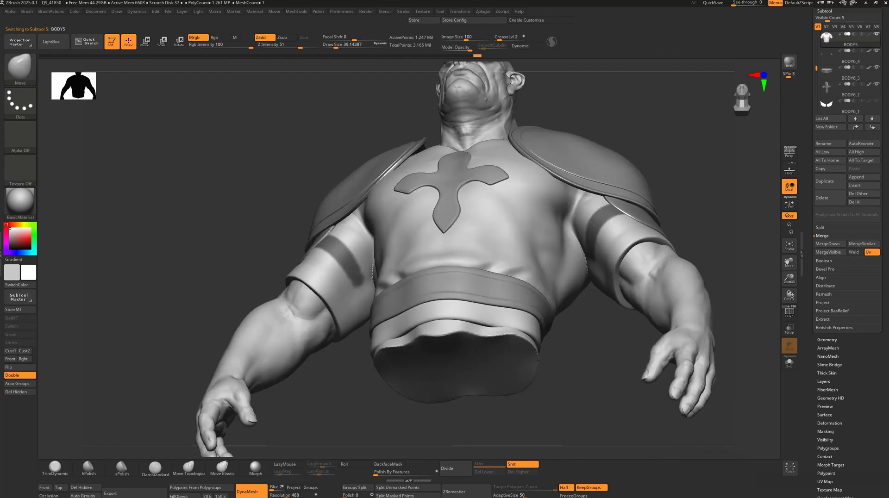
# Solo the armband, retopologize it into clean quads, and preview it with dynamic subdivision.
pyautogui.click(789, 362)
pyautogui.moveTo(776, 354); pyautogui.dragTo(370, 405)
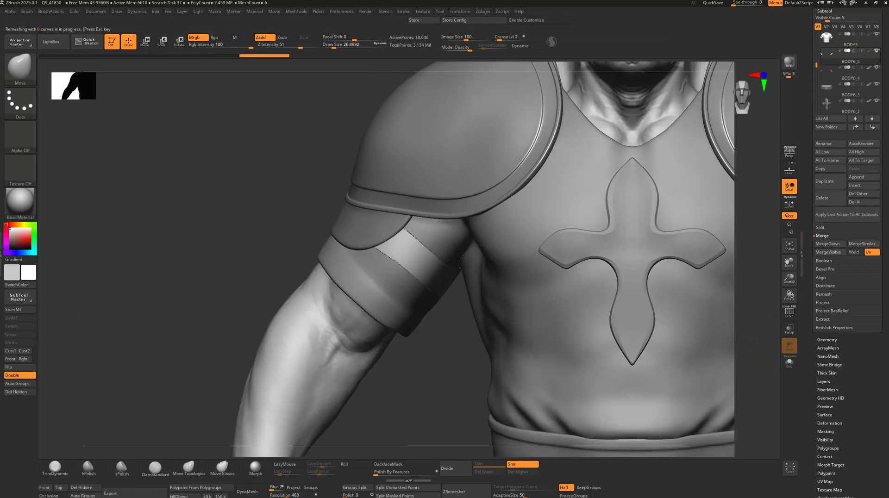
pyautogui.hotkey('shift', 'f')
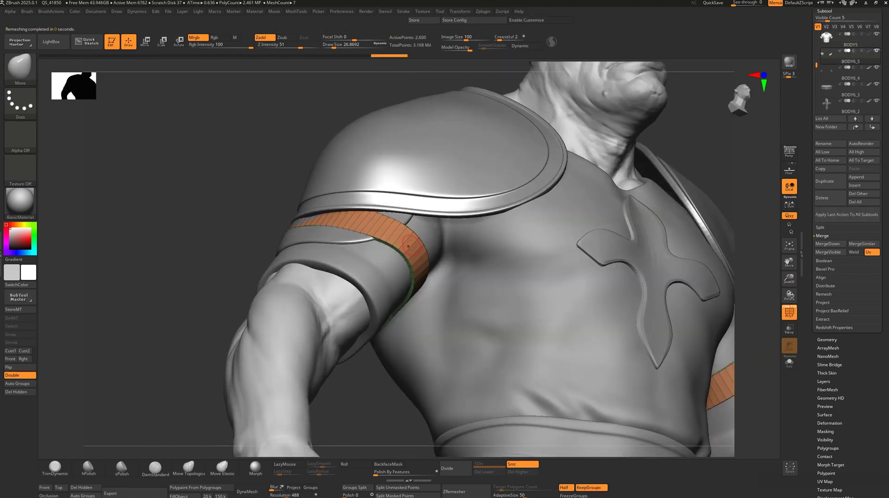
pyautogui.press('b')
pyautogui.press('z')
pyautogui.press('m')
pyautogui.moveTo(408, 247); pyautogui.dragTo(430, 250, button='right')
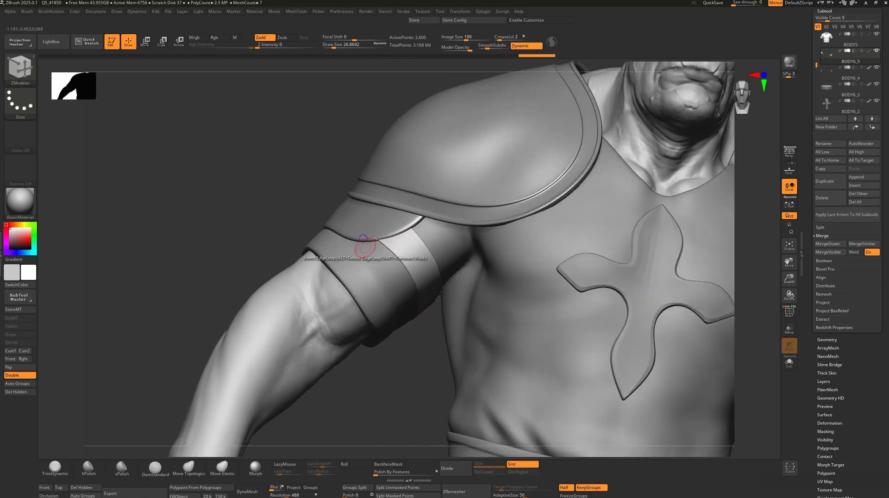
pyautogui.hotkey('shift', 'f')
pyautogui.press('d')
pyautogui.moveTo(468, 64); pyautogui.dragTo(375, 277)
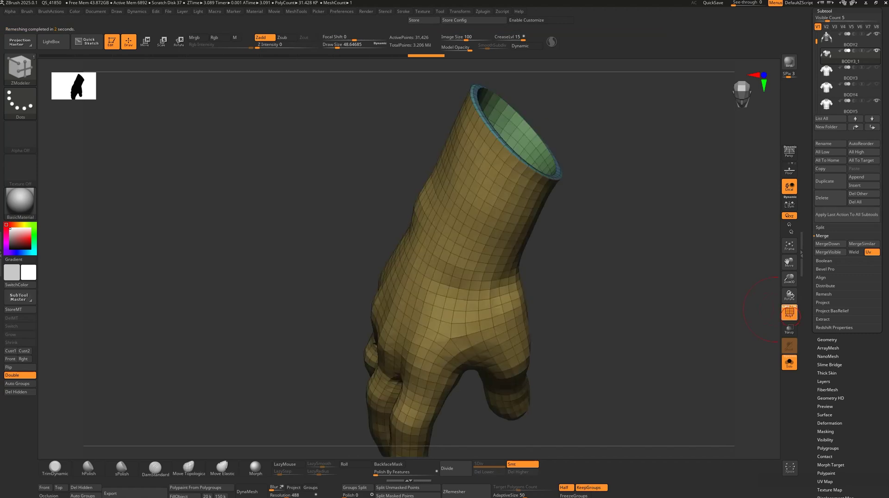
# Turn Solo off so the glove shows on the forearm with all other subtools.
pyautogui.click(790, 363)
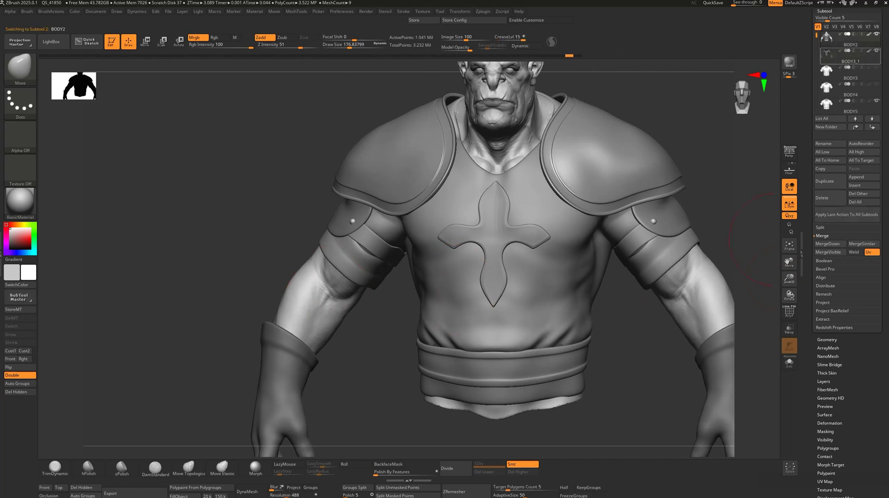
# Select and solo the torso piece, hide an unwanted region, then show the whole character.
pyautogui.click(851, 56)
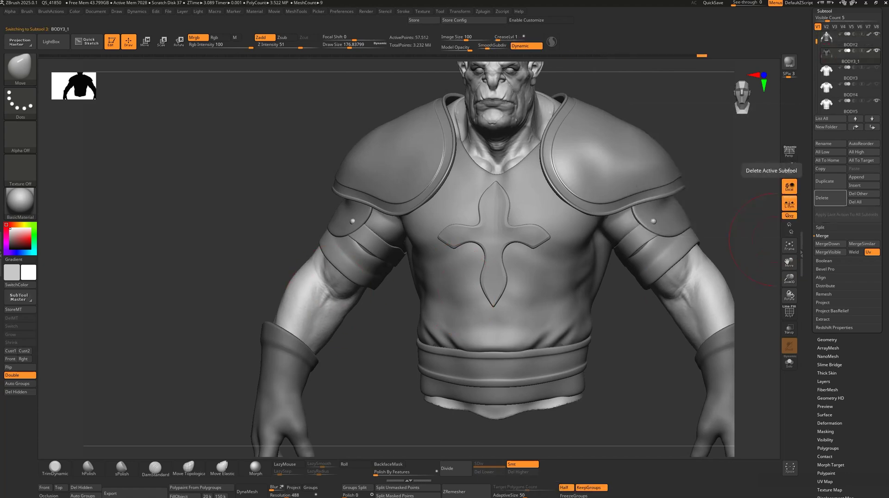
pyautogui.click(789, 363)
pyautogui.keyDown('ctrl'); pyautogui.keyDown('shift'); pyautogui.moveTo(574, 222); pyautogui.dragTo(571, 277); pyautogui.keyUp('shift'); pyautogui.keyUp('ctrl')
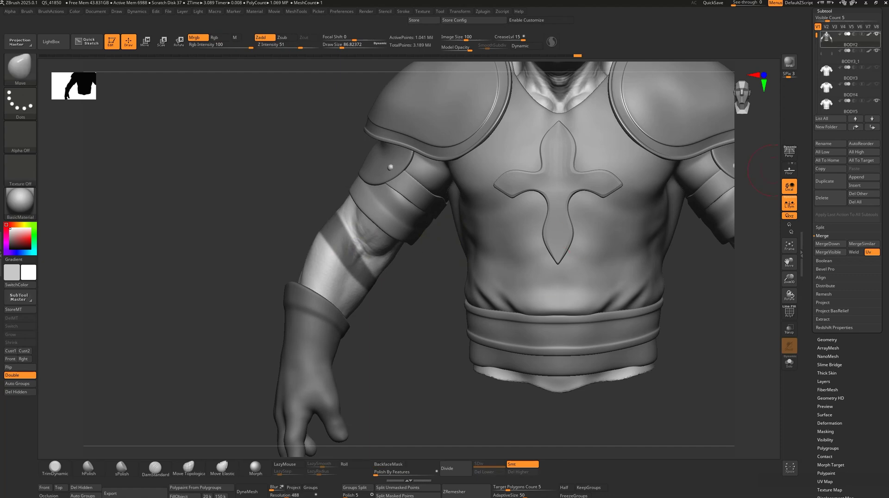
pyautogui.click(790, 363)
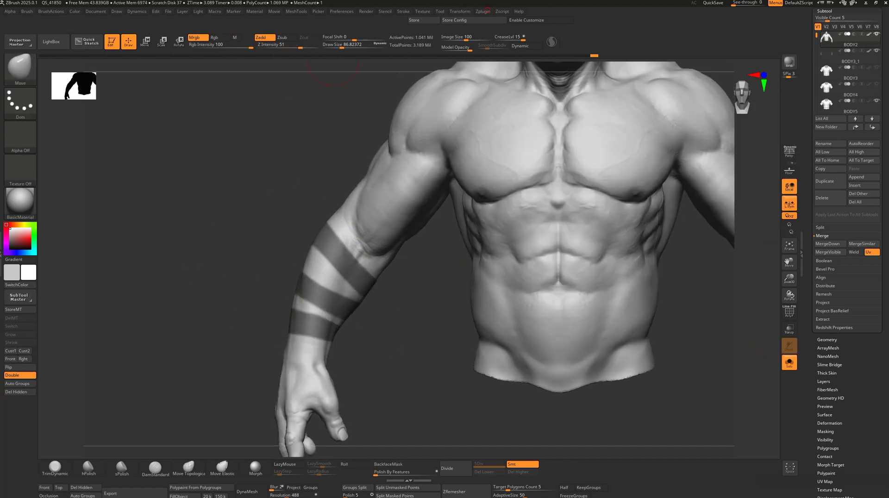
pyautogui.click(789, 362)
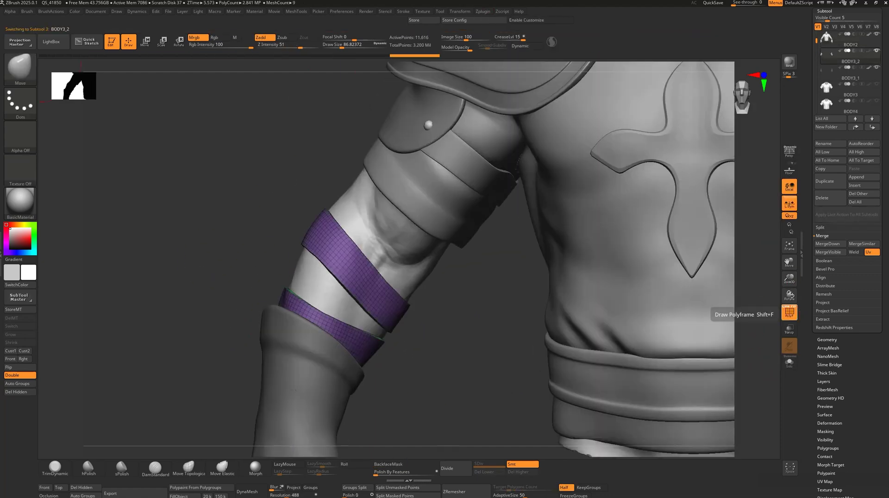
# Switch to the piece with the masked forearm strips and extract them into bands via a plugin.
pyautogui.moveTo(484, 334); pyautogui.dragTo(486, 348)
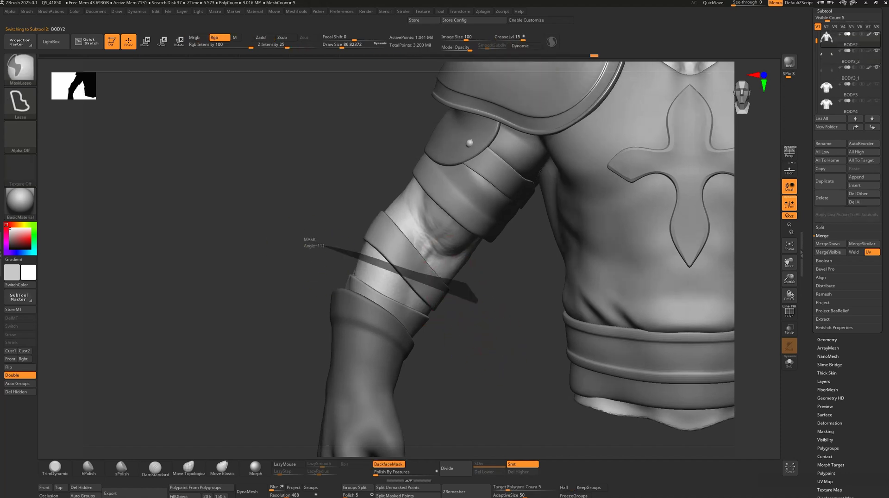
pyautogui.click(790, 363)
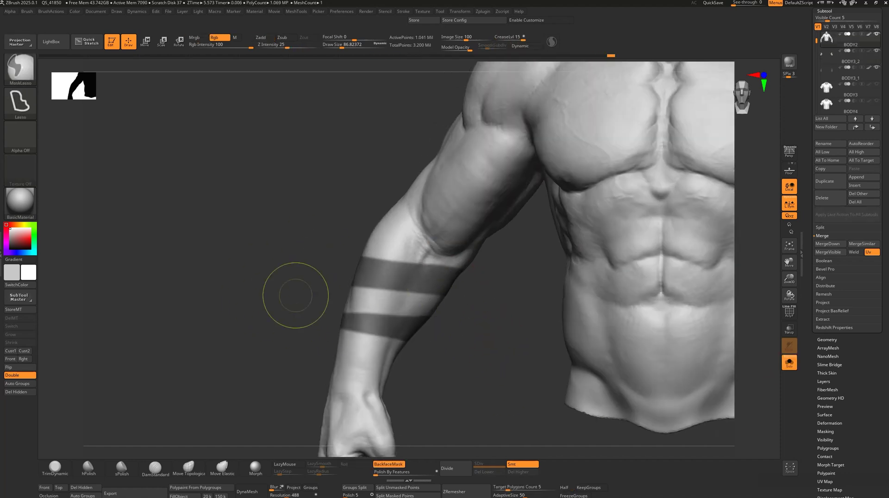
pyautogui.click(483, 11)
pyautogui.click(509, 41)
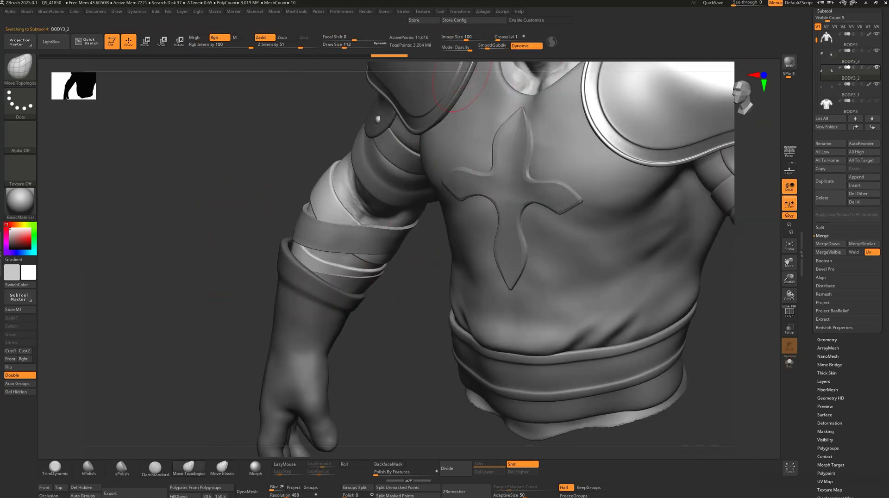
# Merge the new band piece down into the piece below and check the wrapped forearm.
pyautogui.keyDown('alt'); pyautogui.click(394, 250); pyautogui.keyUp('alt')
pyautogui.click(828, 244)
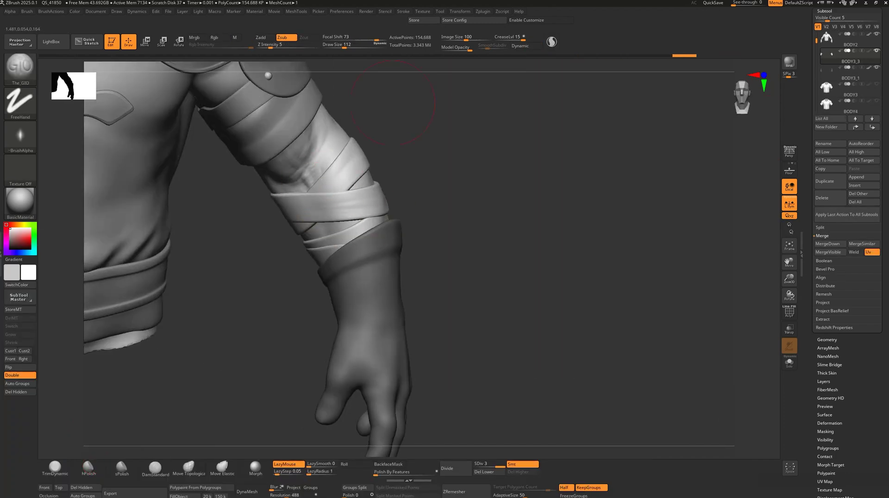
pyautogui.moveTo(392, 103)
pyautogui.mouseDown(button='right')
pyautogui.moveTo(525, 234)
pyautogui.moveTo(388, 264)
pyautogui.mouseUp(button='right')
pyautogui.moveTo(305, 228)
pyautogui.mouseDown(button='right')
pyautogui.moveTo(417, 277)
pyautogui.moveTo(551, 400)
pyautogui.moveTo(383, 308)
pyautogui.moveTo(722, 278)
pyautogui.mouseUp(button='right')
pyautogui.press('f')
# Select the wrapped forearm piece and choose a carving brush for the glove.
pyautogui.keyDown('alt'); pyautogui.click(417, 278); pyautogui.keyUp('alt')
pyautogui.keyDown('alt'); pyautogui.click(383, 307); pyautogui.keyUp('alt')
pyautogui.moveTo(790, 278); pyautogui.dragTo(790, 259)
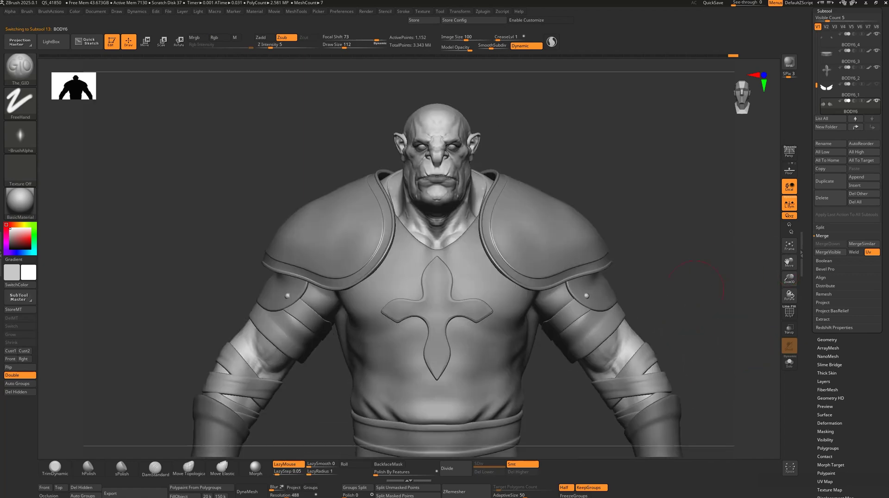
pyautogui.moveTo(509, 232)
pyautogui.mouseDown(button='right')
pyautogui.moveTo(440, 241)
pyautogui.moveTo(541, 324)
pyautogui.mouseUp(button='right')
pyautogui.keyDown('alt'); pyautogui.click(412, 255); pyautogui.keyUp('alt')
pyautogui.press('b')
pyautogui.click(143, 265)
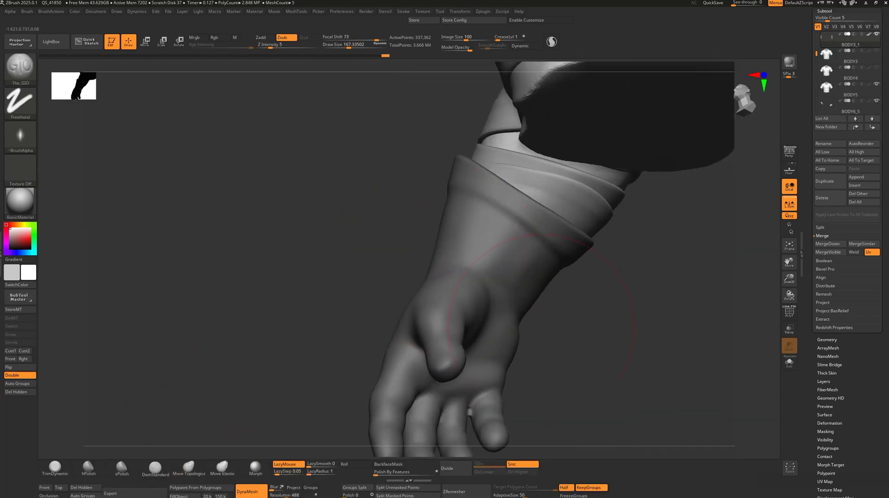
# Carve a groove across the back of the gloved hand with The_GIO brush, then ZRemesh the glove.
pyautogui.moveTo(487, 275)
pyautogui.mouseDown(button='right')
pyautogui.moveTo(417, 259)
pyautogui.moveTo(456, 218)
pyautogui.moveTo(373, 153)
pyautogui.moveTo(363, 189)
pyautogui.moveTo(492, 184)
pyautogui.moveTo(531, 407)
pyautogui.moveTo(611, 234)
pyautogui.moveTo(619, 238)
pyautogui.moveTo(597, 354)
pyautogui.moveTo(545, 296)
pyautogui.moveTo(535, 254)
pyautogui.moveTo(526, 257)
pyautogui.moveTo(632, 240)
pyautogui.moveTo(584, 176)
pyautogui.mouseUp(button='right')
pyautogui.moveTo(558, 237); pyautogui.dragTo(497, 332, button='right')
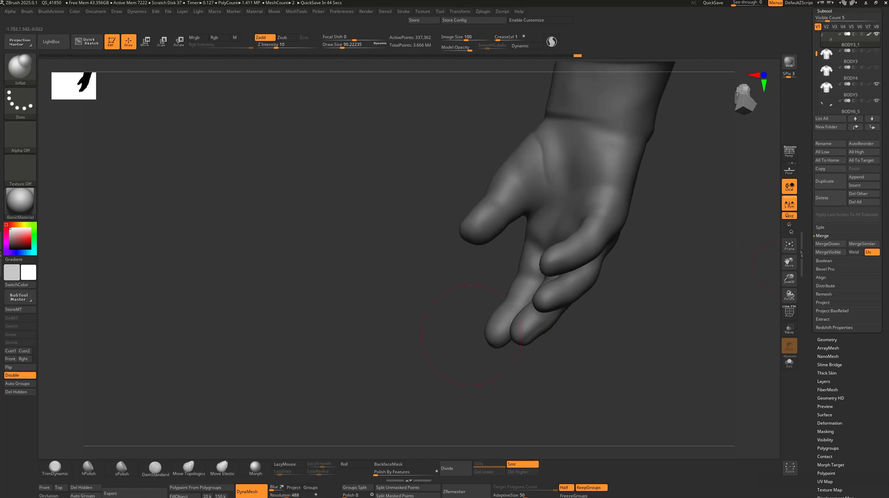
pyautogui.moveTo(527, 300); pyautogui.dragTo(562, 266, button='right')
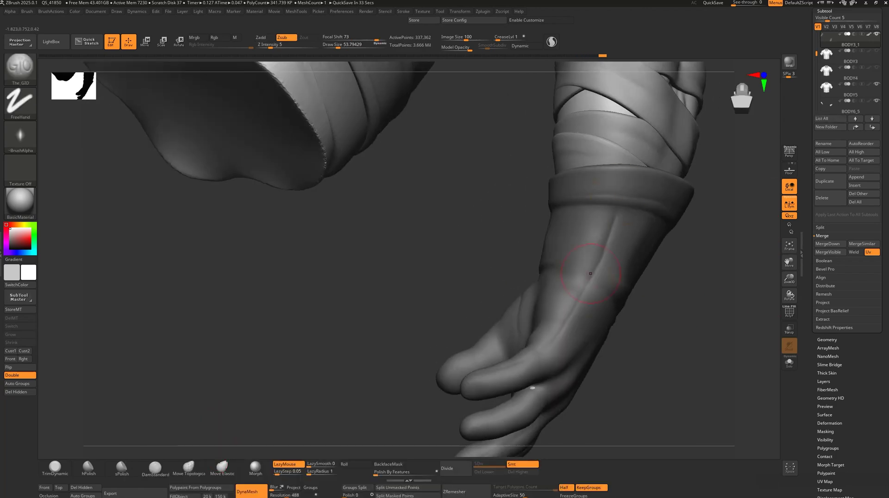
pyautogui.moveTo(569, 247); pyautogui.dragTo(602, 222, button='right')
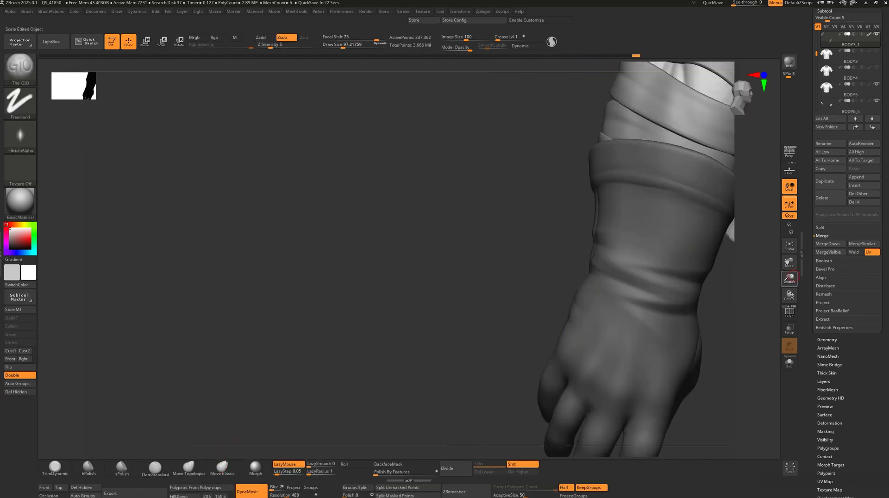
pyautogui.moveTo(788, 262)
pyautogui.mouseDown()
pyautogui.moveTo(454, 179)
pyautogui.moveTo(465, 250)
pyautogui.mouseUp()
pyautogui.moveTo(465, 250); pyautogui.dragTo(516, 200, button='right')
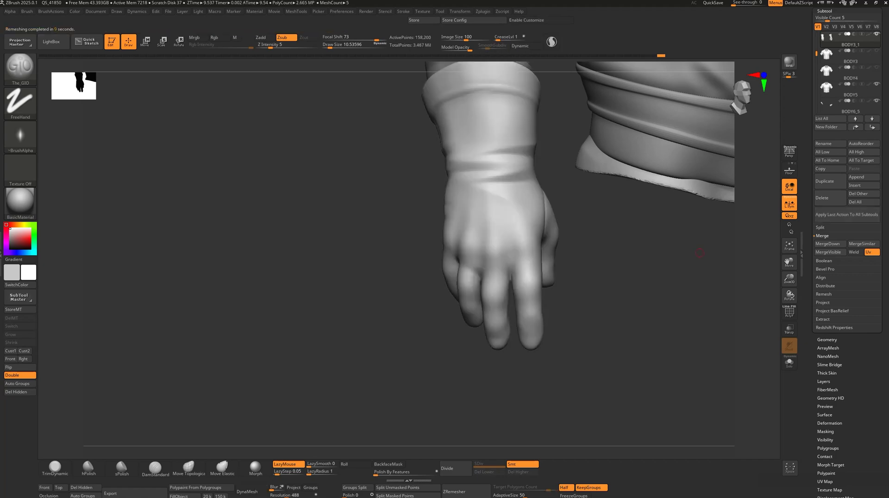
pyautogui.hotkey('shift', 'f')
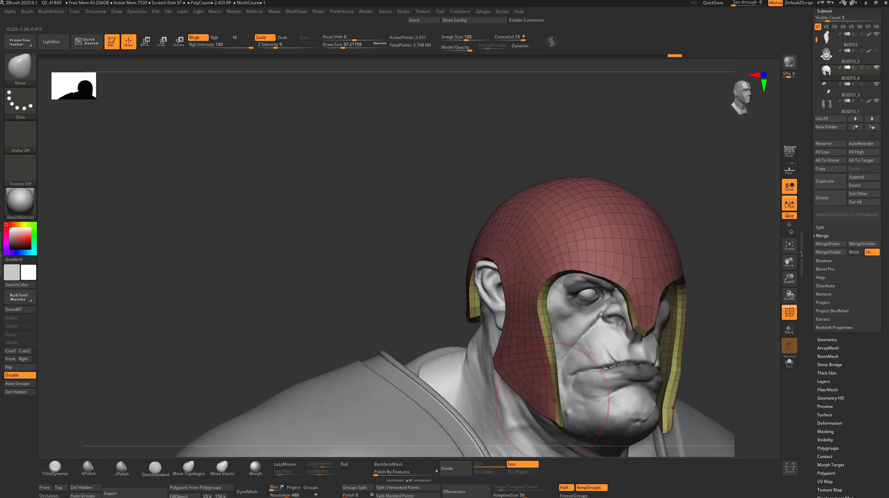
# Orbit the helmeted head to a side profile to inspect the helmet and cheek guards.
pyautogui.moveTo(563, 366); pyautogui.dragTo(560, 412)
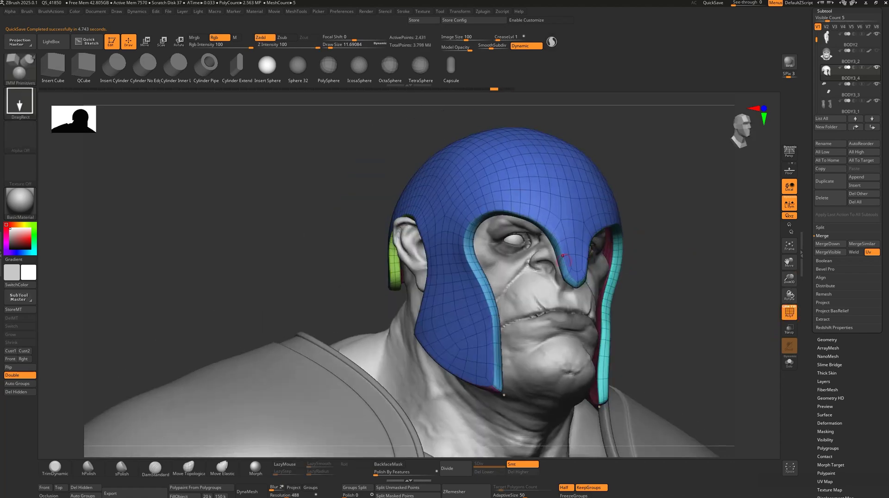
# Inset a border ring around the helmet edge with ZModeler, then solo the helmet and rebuild it as a dense mesh.
pyautogui.press('space')
pyautogui.moveTo(504, 364); pyautogui.dragTo(517, 379)
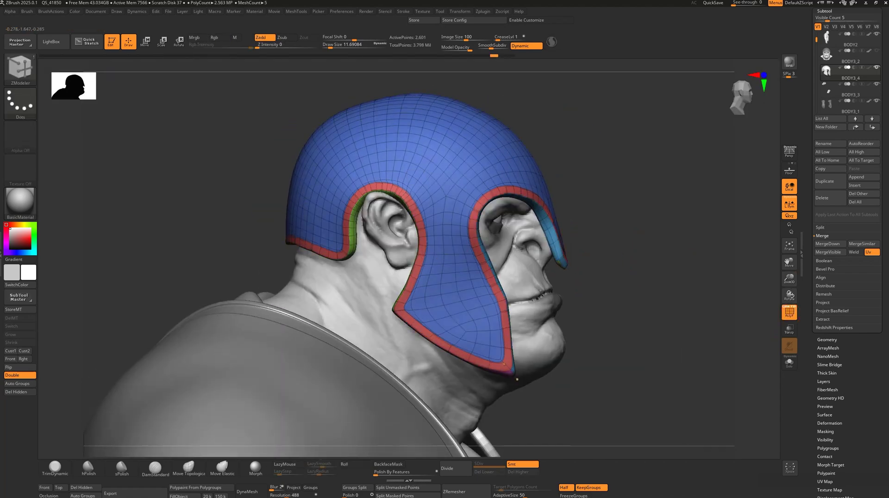
pyautogui.press('space')
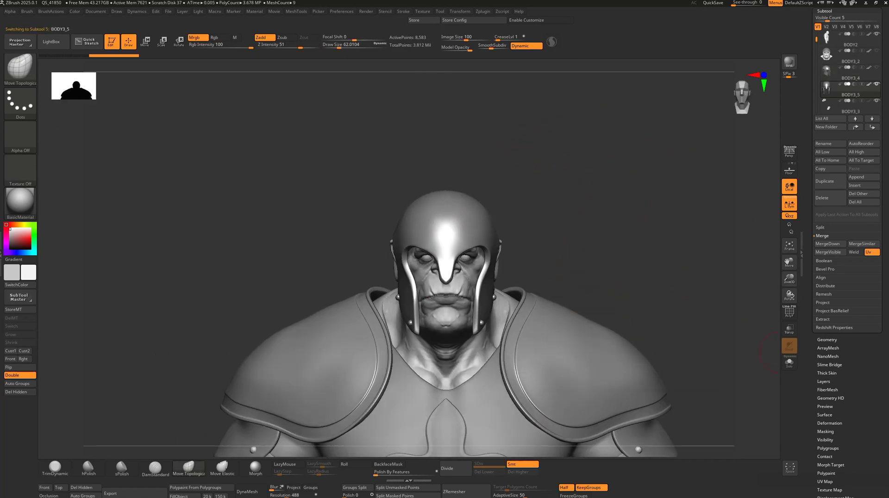
pyautogui.click(789, 363)
pyautogui.click(250, 491)
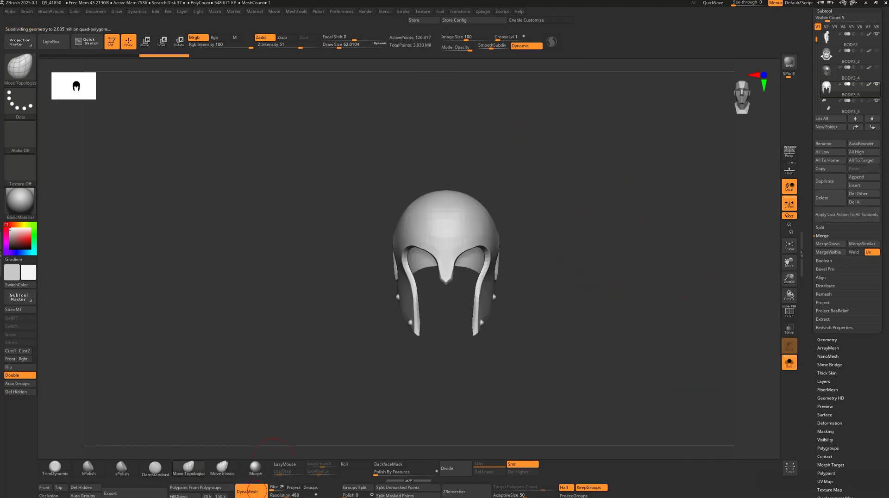
# Frame the helmet and emblem area alongside the head and switch to a different brush.
pyautogui.keyDown('ctrl'); pyautogui.moveTo(267, 443); pyautogui.dragTo(406, 449, button='right'); pyautogui.keyUp('ctrl')
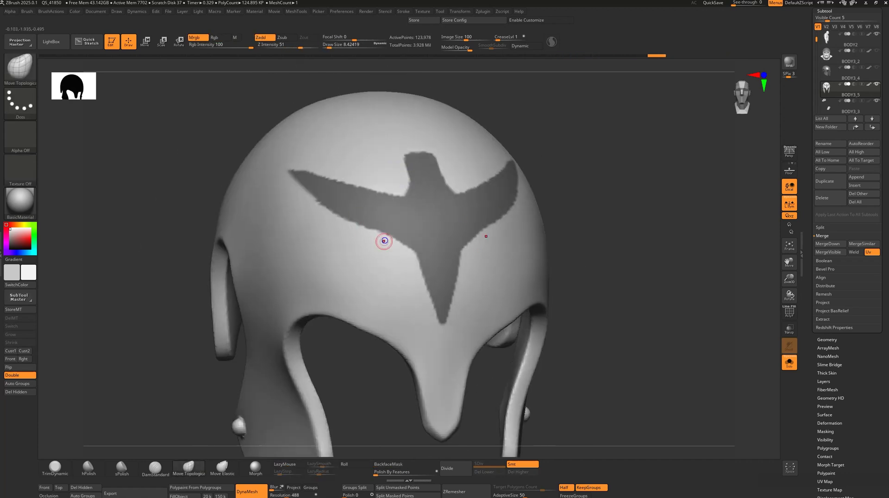
pyautogui.moveTo(691, 267); pyautogui.dragTo(420, 260)
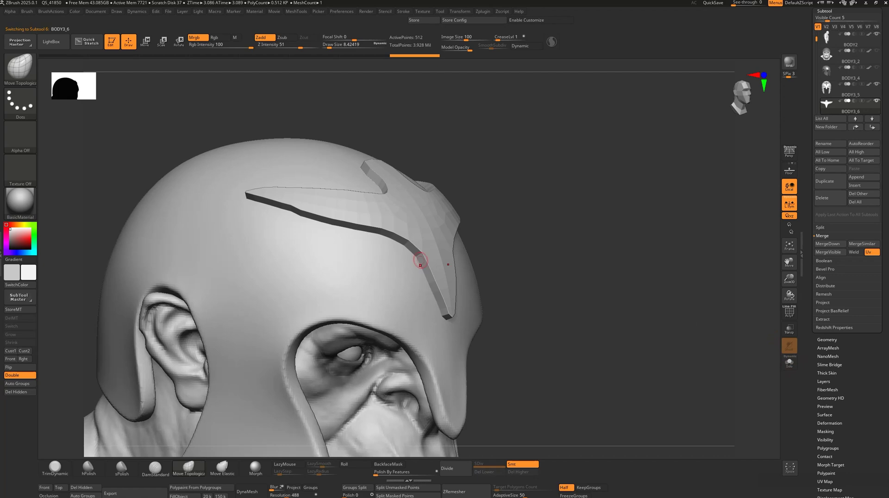
pyautogui.press('b')
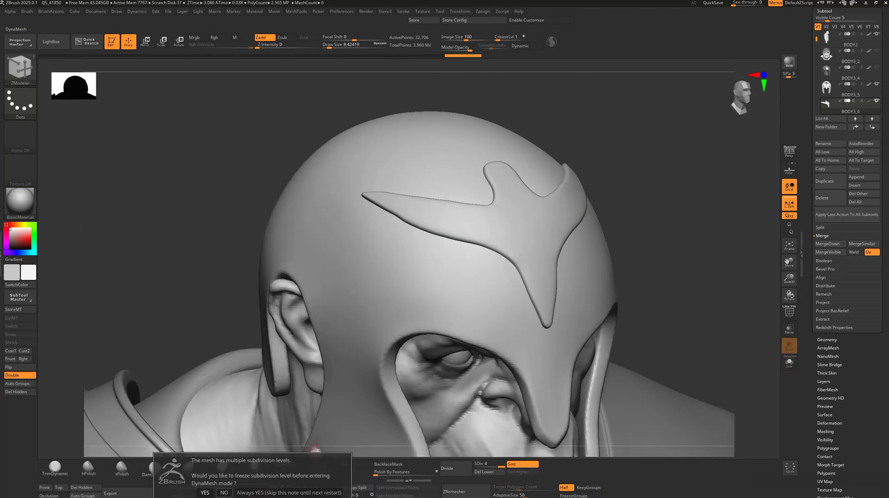
pyautogui.press('b')
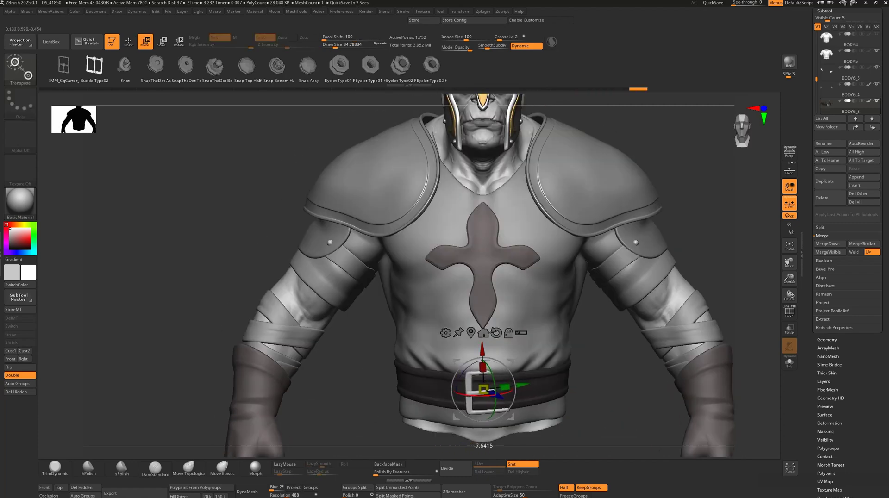
# Select the shirt, fill it with dark red, and subdivide it with Ctrl+D.
pyautogui.press('q')
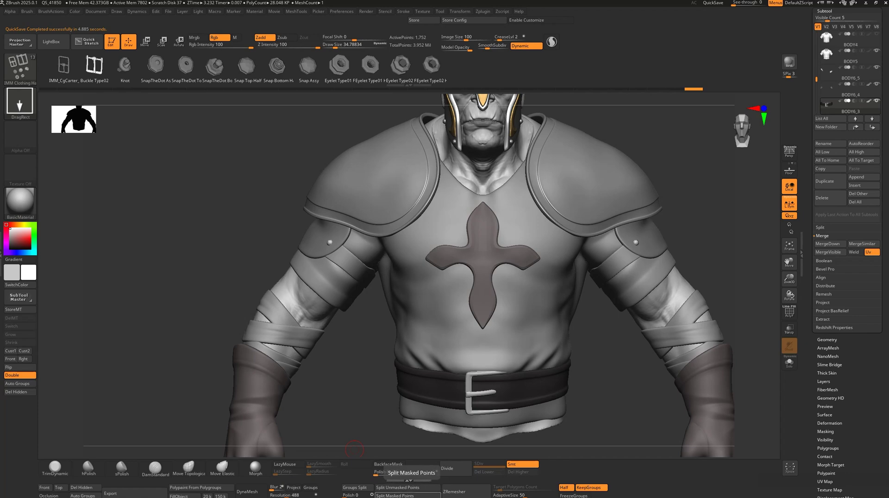
pyautogui.keyDown('alt'); pyautogui.click(435, 320); pyautogui.keyUp('alt')
pyautogui.press('f')
pyautogui.keyDown('alt'); pyautogui.click(479, 280); pyautogui.keyUp('alt')
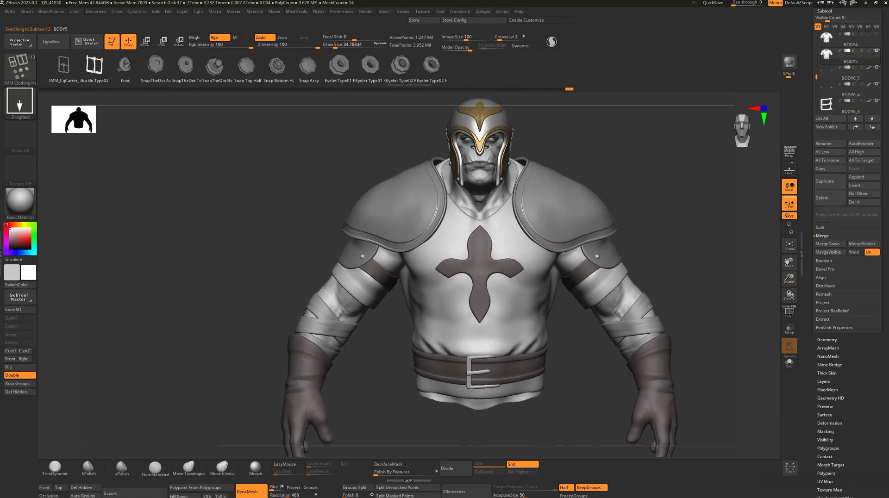
pyautogui.click(183, 496)
pyautogui.moveTo(648, 259)
pyautogui.mouseDown()
pyautogui.moveTo(674, 279)
pyautogui.moveTo(758, 178)
pyautogui.mouseUp()
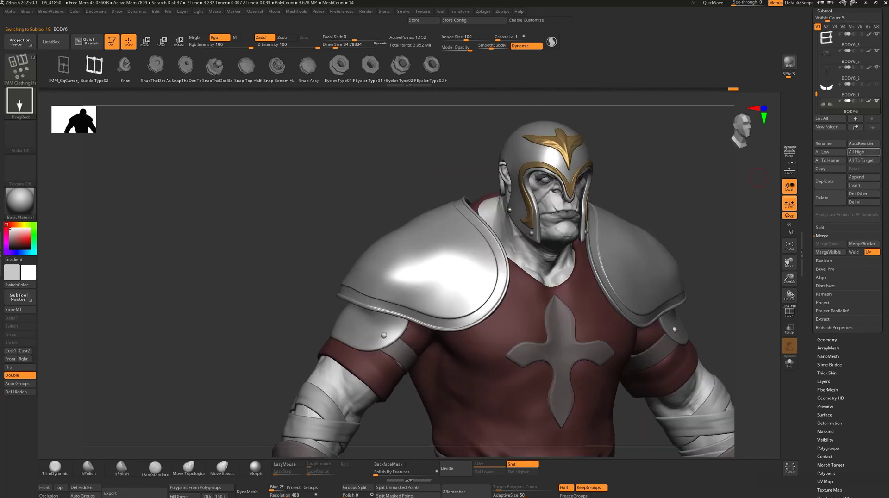
pyautogui.hotkey('ctrl', 'd')
# Mask a curved X shape across the left shoulder pad with MaskPen.
pyautogui.moveTo(293, 451)
pyautogui.mouseDown()
pyautogui.moveTo(391, 241)
pyautogui.moveTo(375, 214)
pyautogui.mouseUp()
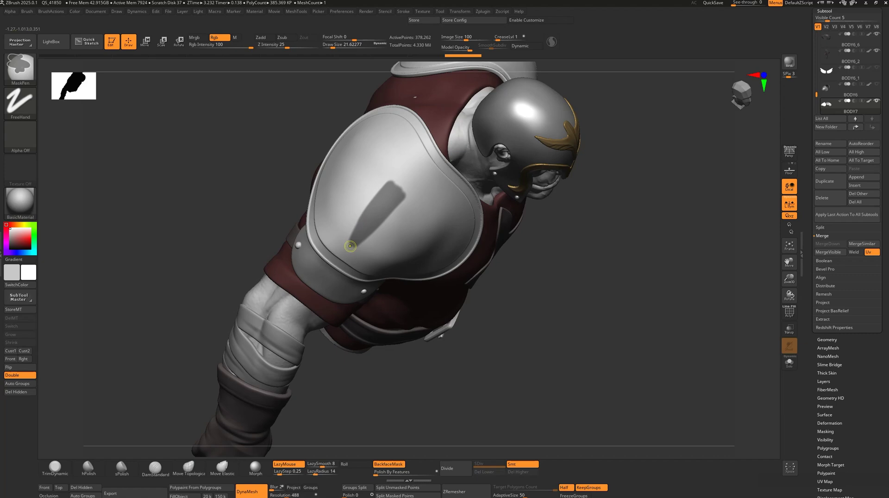
pyautogui.moveTo(359, 153); pyautogui.dragTo(393, 218, button='right')
pyautogui.keyDown('ctrl'); pyautogui.moveTo(384, 218); pyautogui.dragTo(458, 241); pyautogui.keyUp('ctrl')
pyautogui.moveTo(458, 241); pyautogui.dragTo(352, 134, button='right')
pyautogui.keyDown('ctrl'); pyautogui.moveTo(352, 132); pyautogui.dragTo(342, 200); pyautogui.keyUp('ctrl')
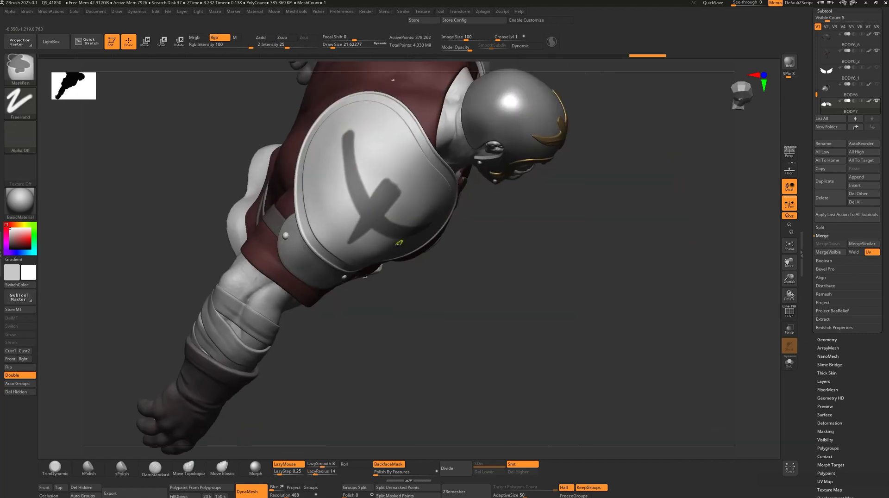
pyautogui.moveTo(342, 199); pyautogui.dragTo(384, 176, button='right')
pyautogui.moveTo(405, 107); pyautogui.dragTo(382, 70, button='right')
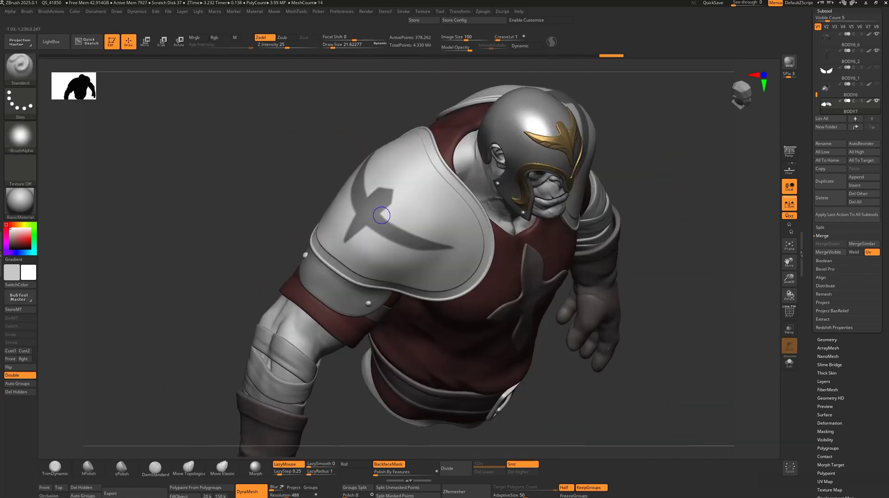
pyautogui.moveTo(789, 278); pyautogui.dragTo(787, 263)
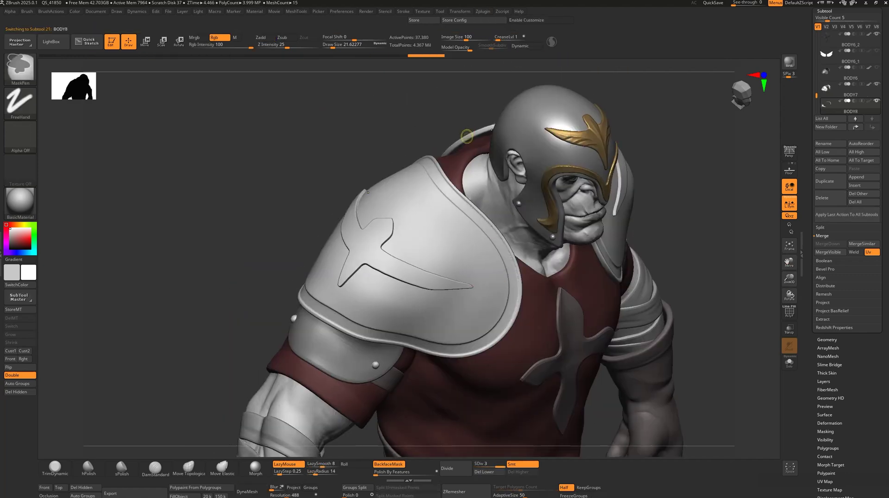
# Extract the X mask into its own emblem piece and DynaMesh it into clean geometry.
pyautogui.click(247, 492)
pyautogui.click(222, 493)
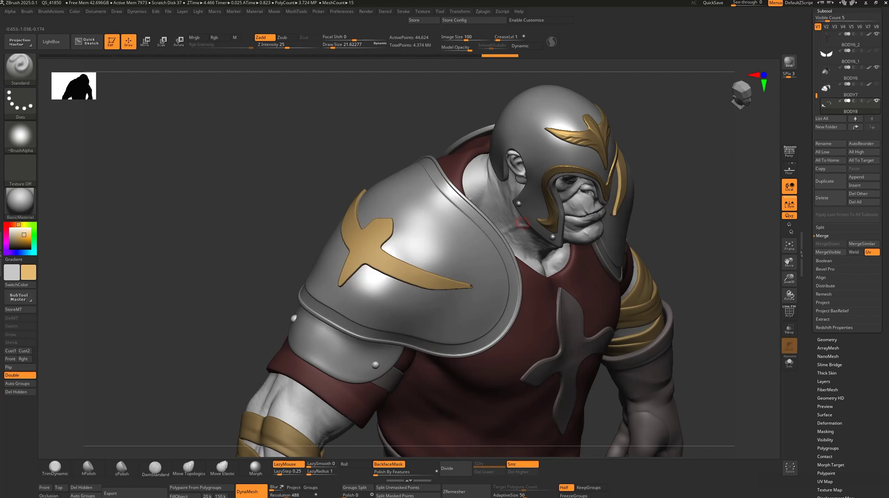
pyautogui.press('m')
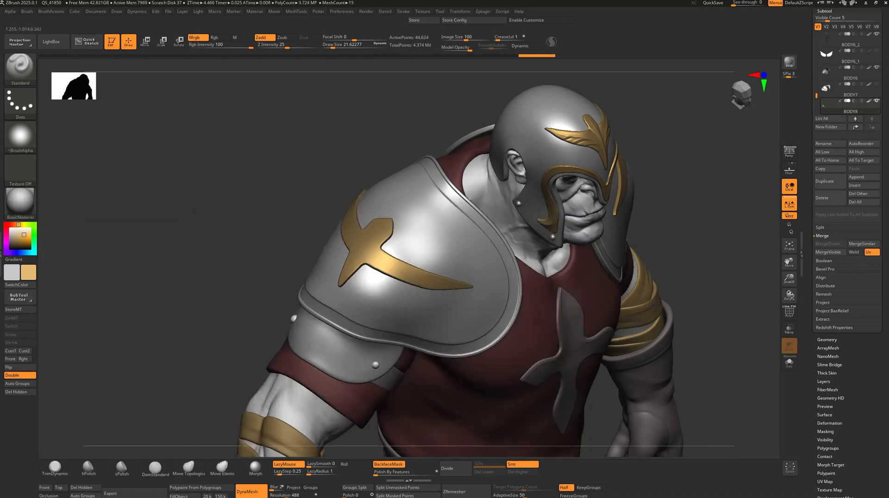
# Shape the emblem with The_GIO grooves and the Move brush, with colour painting back on.
pyautogui.press('b')
pyautogui.click(186, 266)
pyautogui.moveTo(387, 258)
pyautogui.mouseDown(button='right')
pyautogui.moveTo(375, 263)
pyautogui.moveTo(407, 365)
pyautogui.moveTo(492, 285)
pyautogui.mouseUp(button='right')
pyautogui.press('b')
pyautogui.press('m')
pyautogui.press('v')
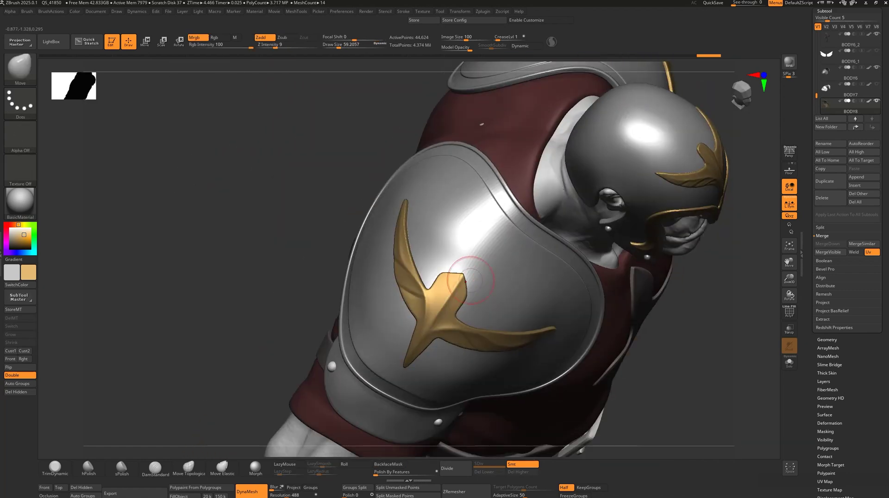
# Select the next piece to edit and display its polygon wireframe.
pyautogui.moveTo(477, 327); pyautogui.dragTo(720, 311, button='right')
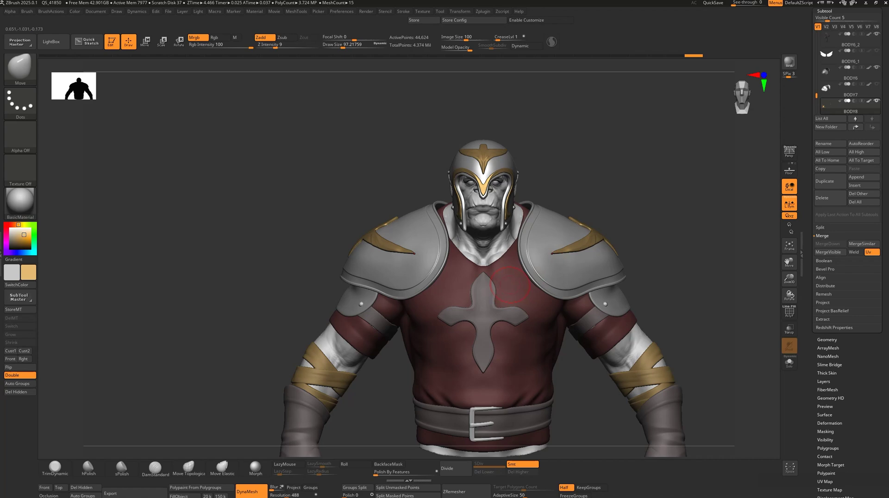
pyautogui.moveTo(787, 262)
pyautogui.mouseDown(button='right')
pyautogui.moveTo(352, 259)
pyautogui.moveTo(417, 259)
pyautogui.mouseUp(button='right')
pyautogui.keyDown('alt'); pyautogui.click(324, 266); pyautogui.keyUp('alt')
pyautogui.hotkey('shift', 'f')
# Solo the chest cross piece, turn it to inspect the thickened rim, then show the whole character.
pyautogui.click(789, 362)
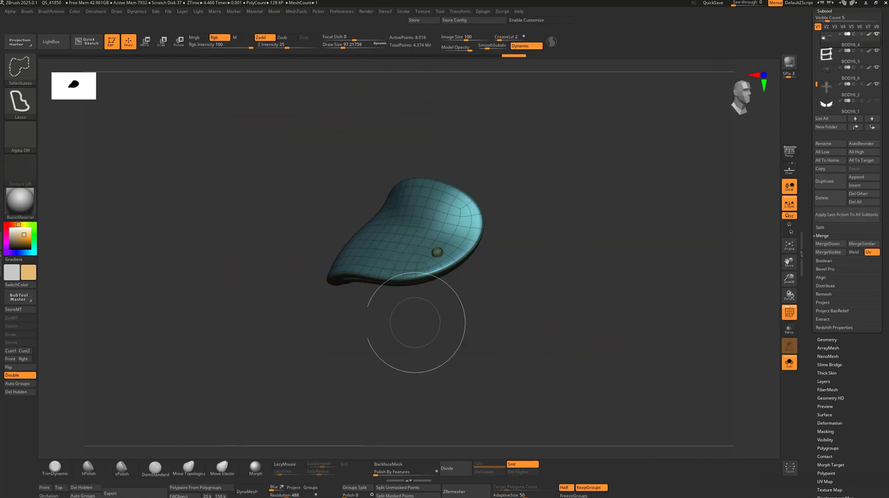
pyautogui.moveTo(407, 307); pyautogui.dragTo(661, 329, button='right')
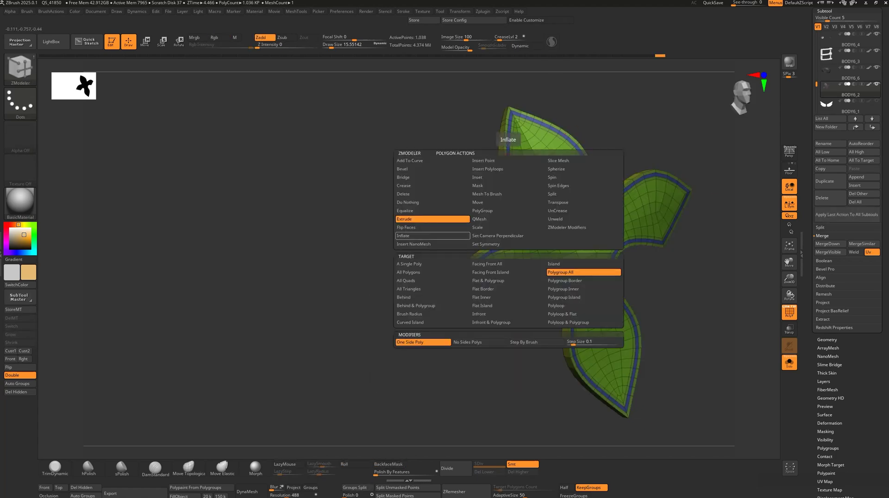
pyautogui.click(789, 364)
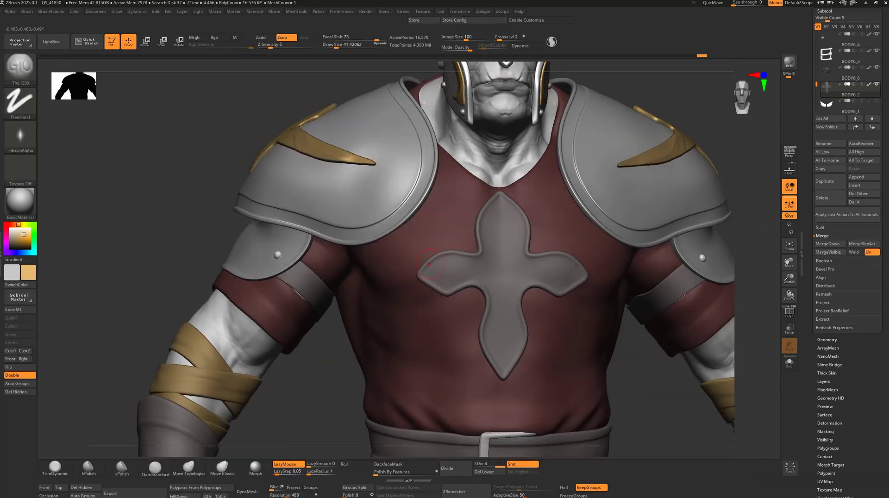
# Inspect the chest cross and the front of the shirt, soloing the shirt briefly.
pyautogui.moveTo(480, 198); pyautogui.dragTo(521, 343, button='right')
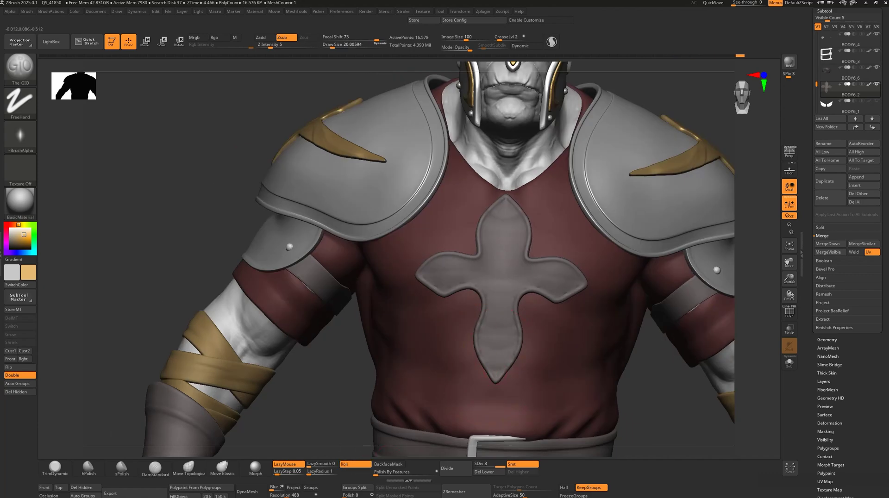
pyautogui.moveTo(491, 245); pyautogui.dragTo(480, 249, button='right')
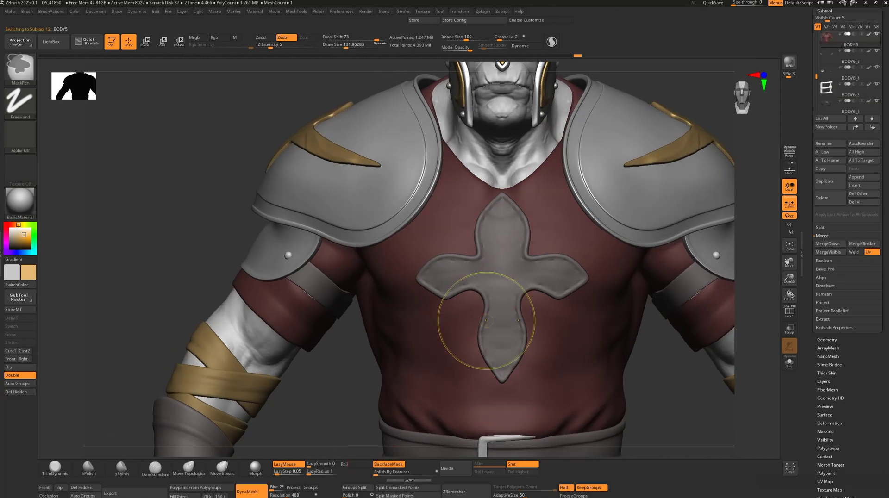
pyautogui.moveTo(481, 291)
pyautogui.mouseDown(button='right')
pyautogui.moveTo(475, 204)
pyautogui.moveTo(402, 323)
pyautogui.mouseUp(button='right')
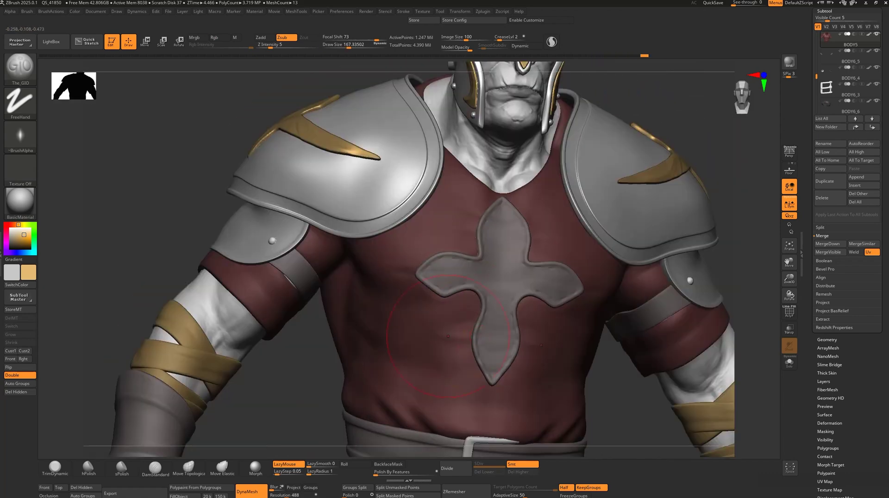
pyautogui.moveTo(486, 374)
pyautogui.mouseDown(button='right')
pyautogui.moveTo(454, 277)
pyautogui.moveTo(461, 227)
pyautogui.moveTo(375, 65)
pyautogui.mouseUp(button='right')
pyautogui.click(789, 363)
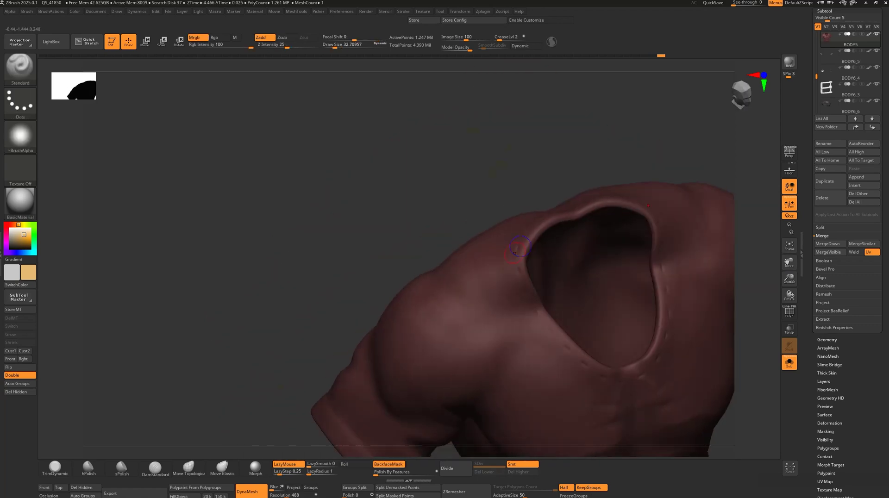
pyautogui.moveTo(509, 278)
pyautogui.mouseDown(button='right')
pyautogui.moveTo(463, 259)
pyautogui.moveTo(533, 269)
pyautogui.mouseUp(button='right')
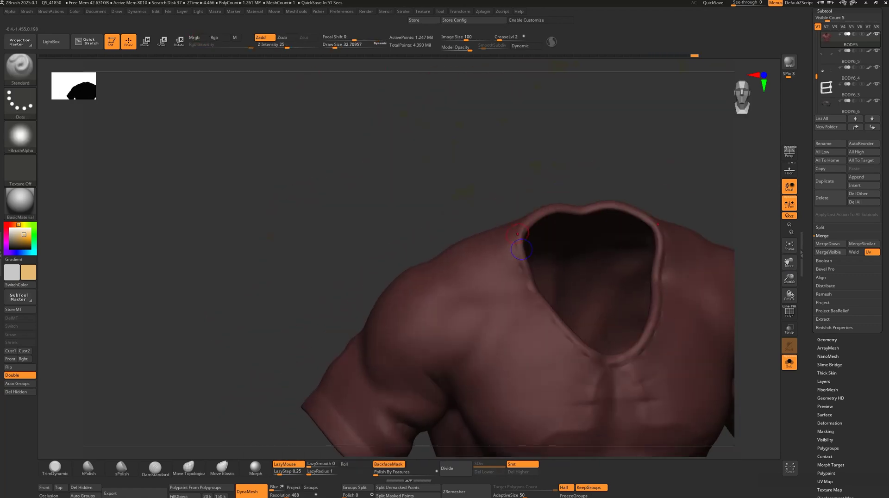
pyautogui.click(790, 363)
# Add a subdivision level to the shirt, carve fabric detail with The_GIO brush, then select the glove.
pyautogui.keyDown('alt'); pyautogui.click(539, 324); pyautogui.keyUp('alt')
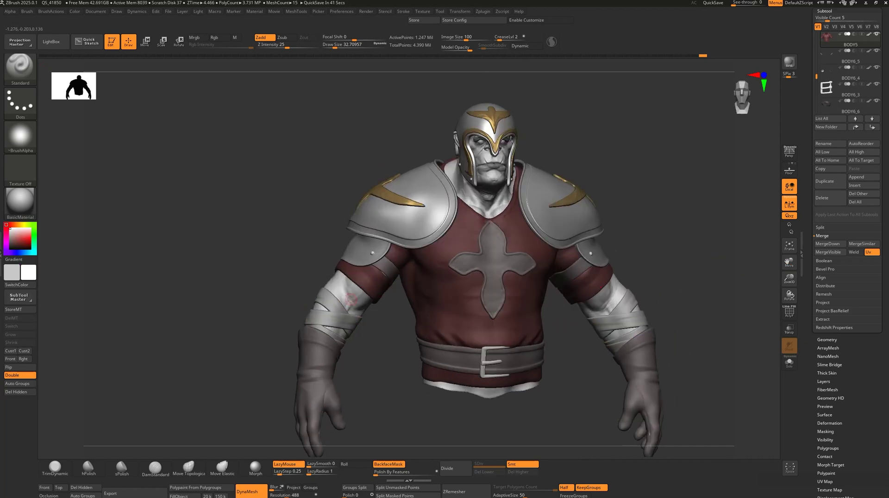
pyautogui.moveTo(540, 324)
pyautogui.mouseDown(button='right')
pyautogui.moveTo(779, 248)
pyautogui.moveTo(674, 278)
pyautogui.moveTo(754, 284)
pyautogui.moveTo(428, 312)
pyautogui.mouseUp(button='right')
pyautogui.press('b')
pyautogui.click(431, 327)
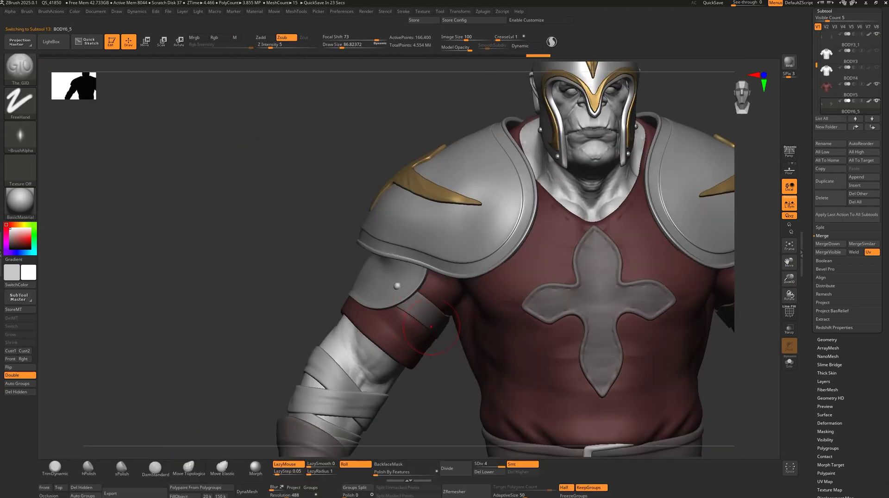
pyautogui.press('d')
pyautogui.moveTo(372, 439)
pyautogui.mouseDown(button='right')
pyautogui.moveTo(439, 318)
pyautogui.moveTo(429, 301)
pyautogui.moveTo(415, 315)
pyautogui.moveTo(444, 322)
pyautogui.moveTo(371, 248)
pyautogui.mouseUp(button='right')
pyautogui.moveTo(766, 255)
pyautogui.mouseDown(button='right')
pyautogui.moveTo(509, 278)
pyautogui.moveTo(410, 355)
pyautogui.moveTo(468, 366)
pyautogui.mouseUp(button='right')
pyautogui.keyDown('alt'); pyautogui.click(410, 355); pyautogui.keyUp('alt')
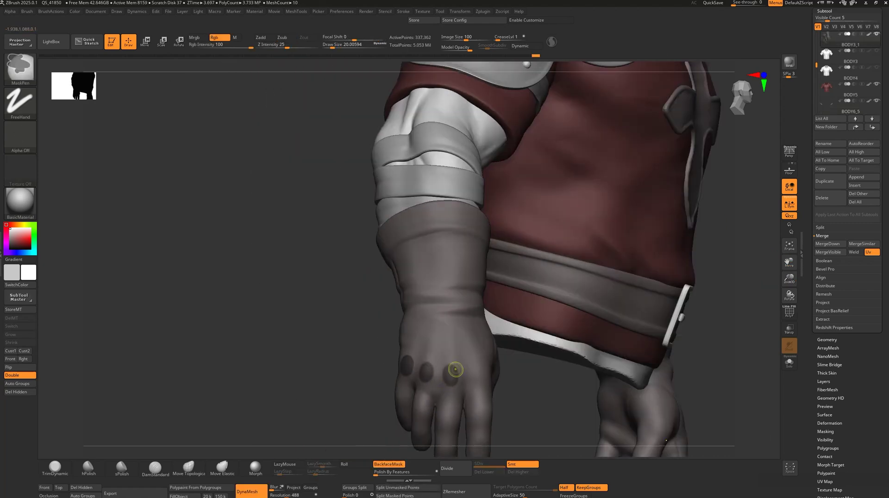
# Extract the four masked knuckle spots into studs and inspect them around the glove.
pyautogui.click(545, 250)
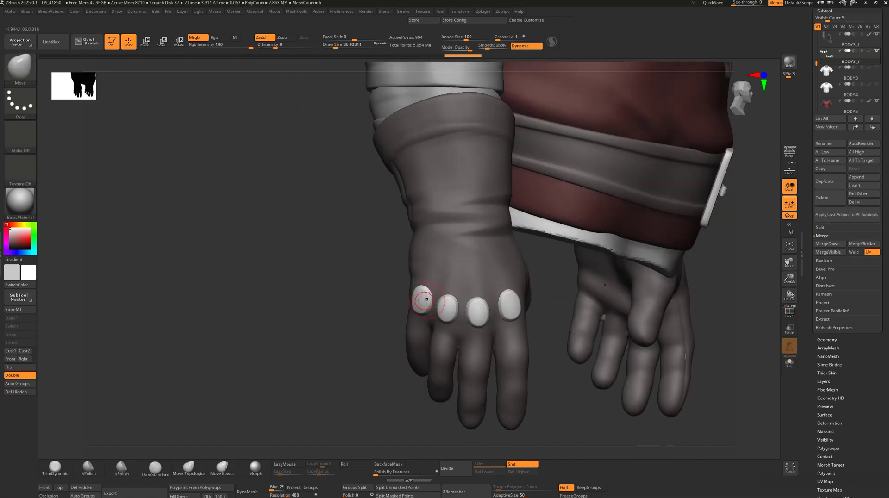
pyautogui.moveTo(602, 199); pyautogui.dragTo(492, 196)
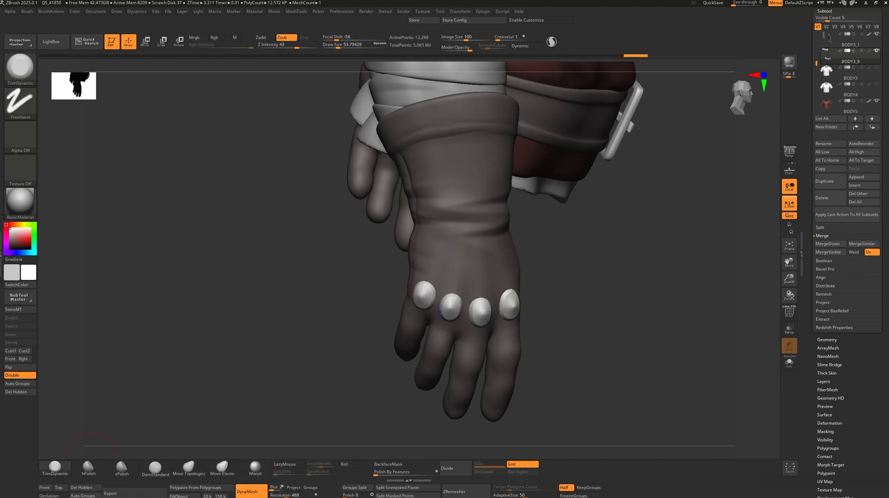
pyautogui.moveTo(420, 302); pyautogui.dragTo(501, 314)
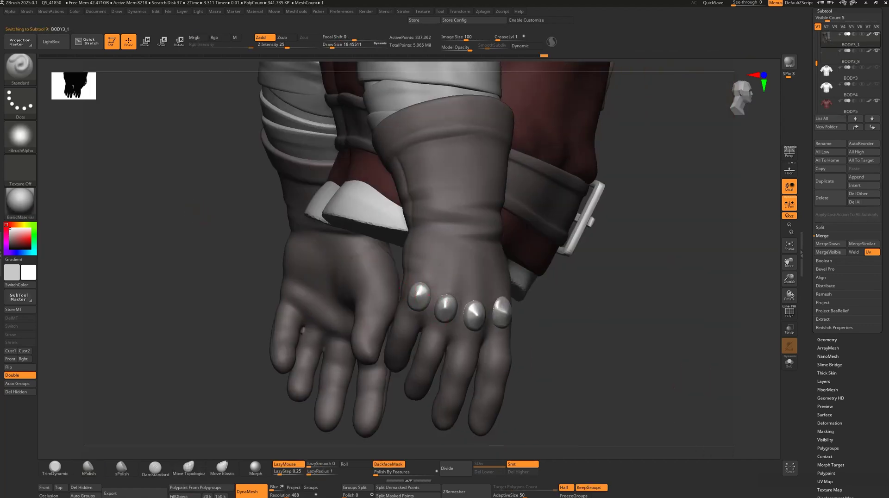
pyautogui.moveTo(648, 324)
pyautogui.mouseDown()
pyautogui.moveTo(524, 332)
pyautogui.moveTo(454, 303)
pyautogui.moveTo(501, 325)
pyautogui.moveTo(240, 399)
pyautogui.moveTo(789, 262)
pyautogui.moveTo(631, 186)
pyautogui.mouseUp()
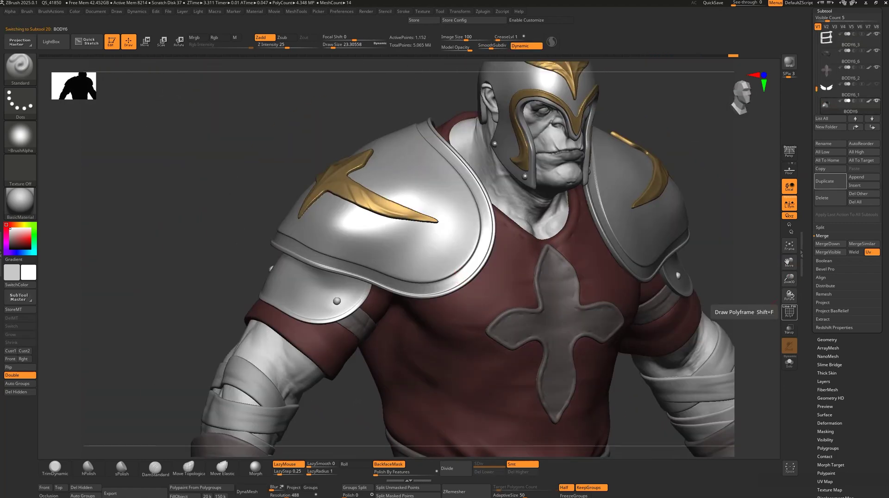
# Insert round sphere rivets along the shoulder pad rim with the IMM Primitives brush (BIM).
pyautogui.press('b')
pyautogui.press('i')
pyautogui.press('m')
pyautogui.moveTo(482, 247); pyautogui.dragTo(474, 274, button='right')
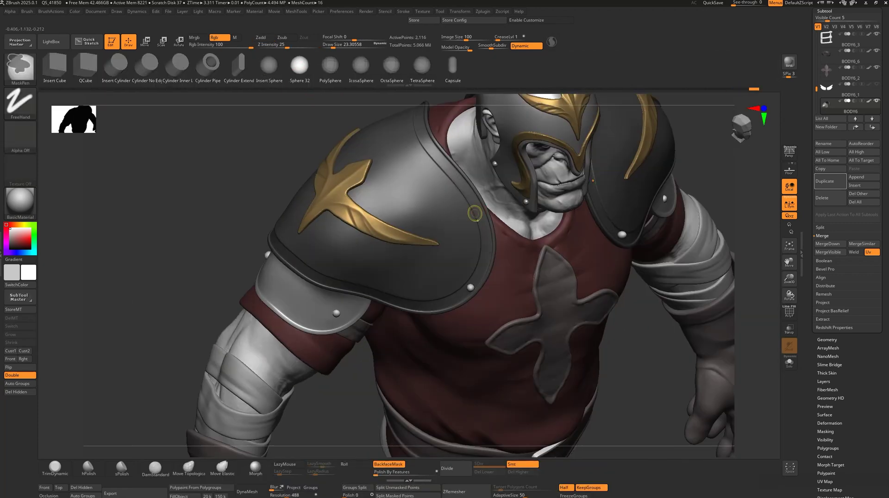
pyautogui.keyDown('alt'); pyautogui.click(482, 214); pyautogui.keyUp('alt')
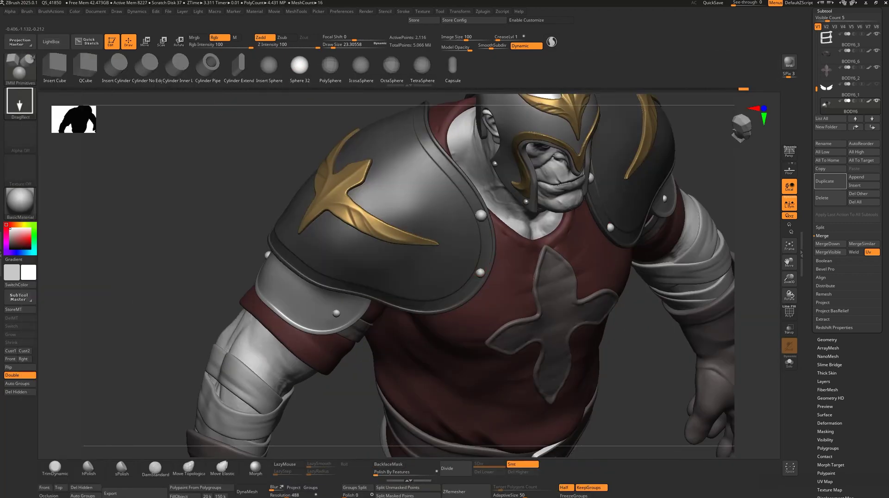
pyautogui.moveTo(481, 214); pyautogui.dragTo(420, 290, button='right')
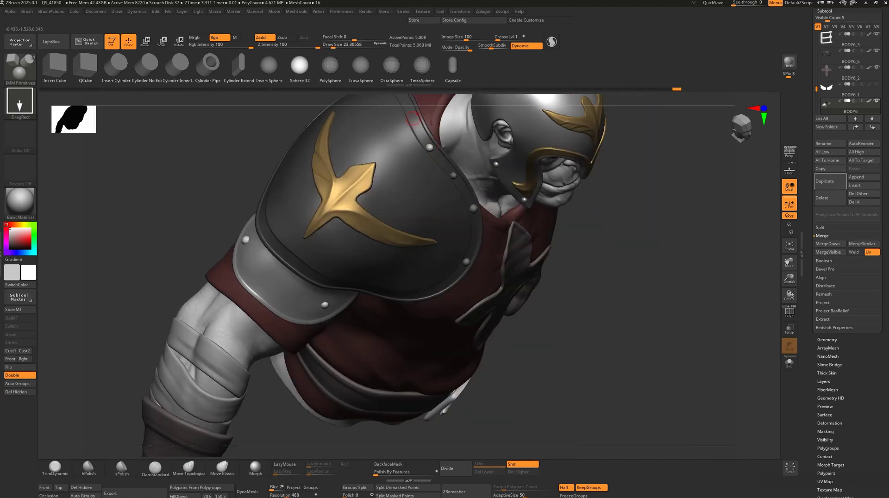
pyautogui.moveTo(319, 249); pyautogui.dragTo(380, 248, button='right')
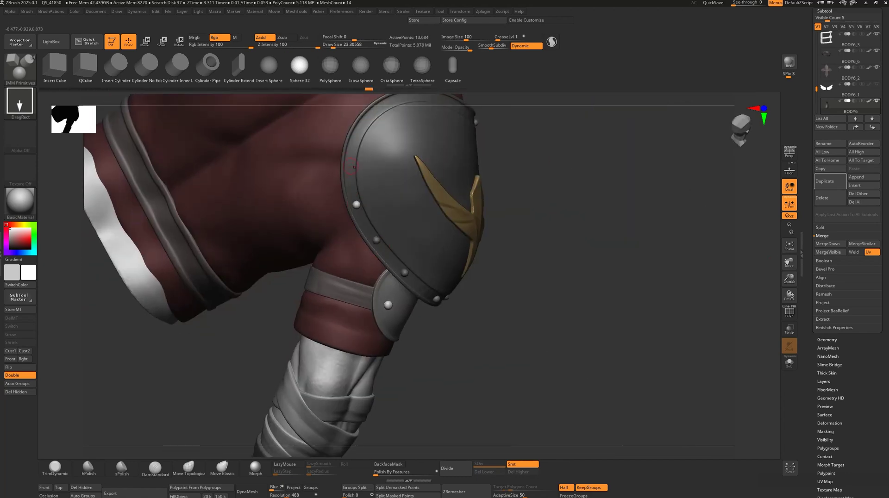
pyautogui.moveTo(371, 114); pyautogui.dragTo(771, 317, button='right')
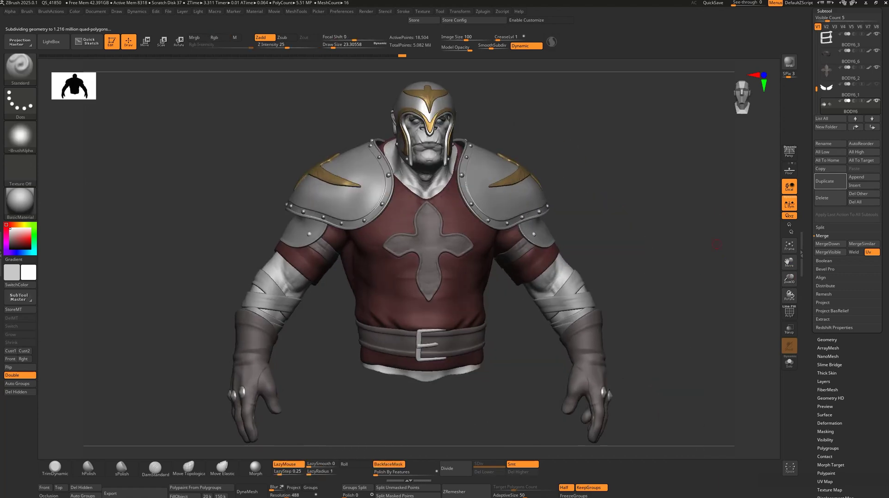
# Start a BPR render of the front-facing orc bust with 16 shadow samples.
pyautogui.hotkey('shift', 'r')
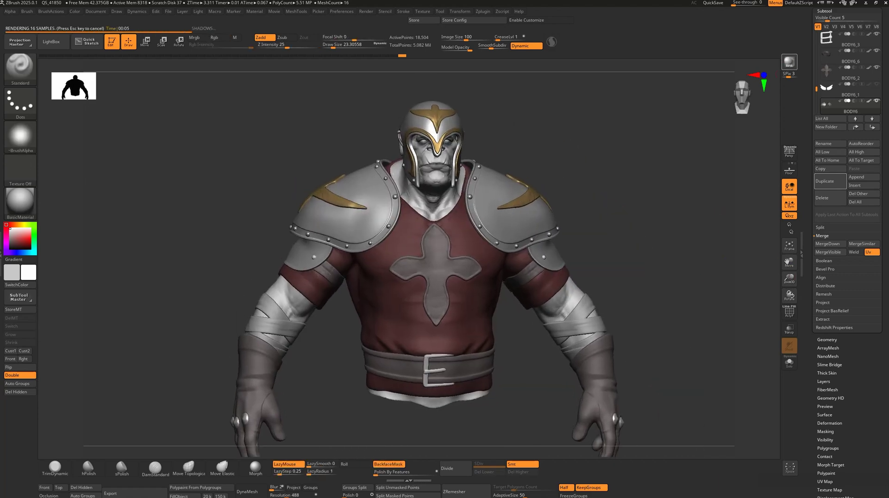